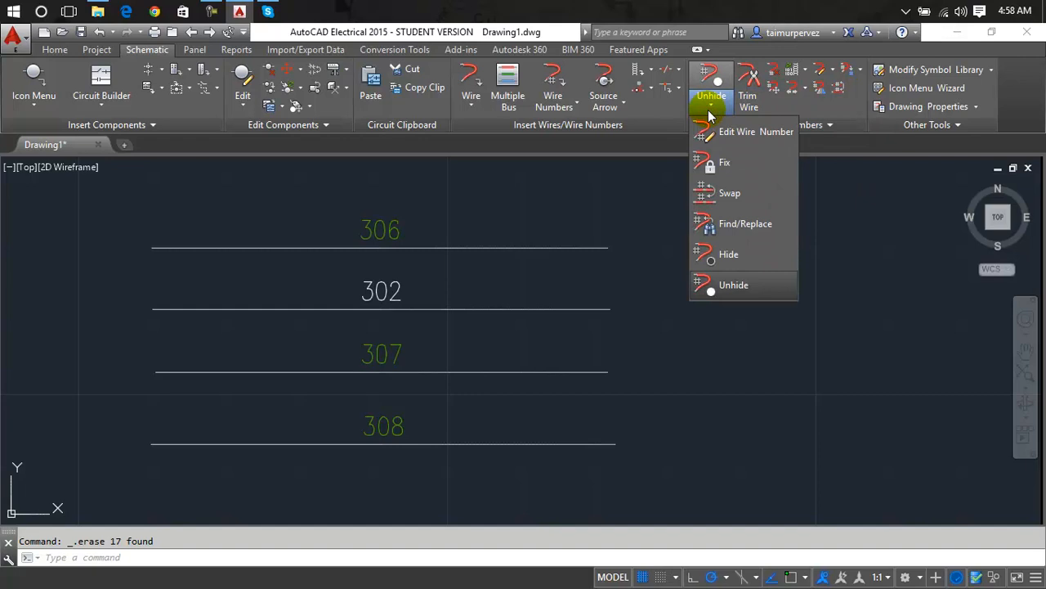
# Trim away the wires numbered 306, 302 and 307 with the Trim Wire command.
pyautogui.click(748, 100)
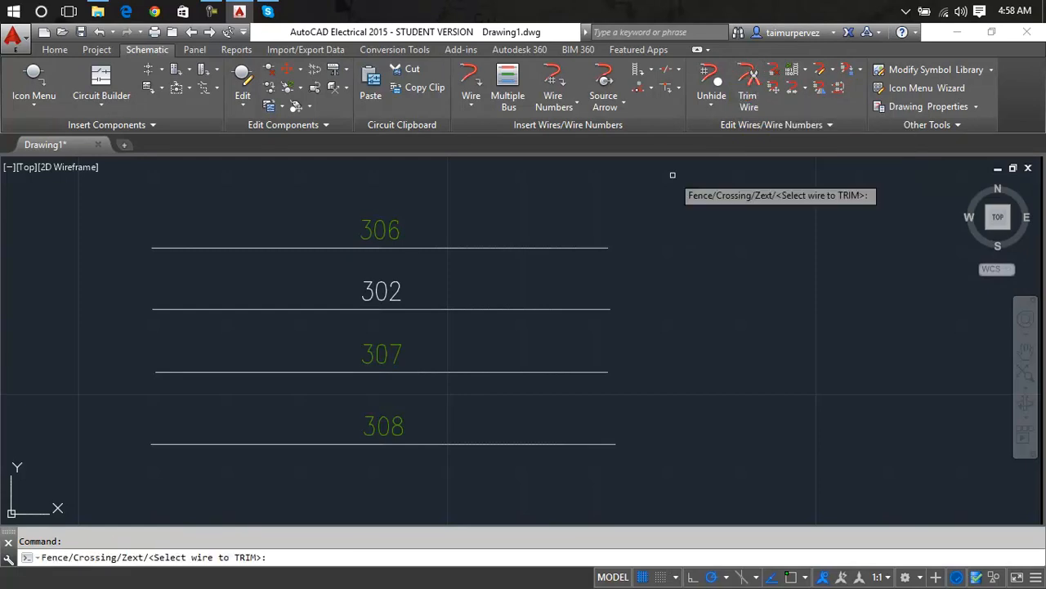
pyautogui.click(597, 246)
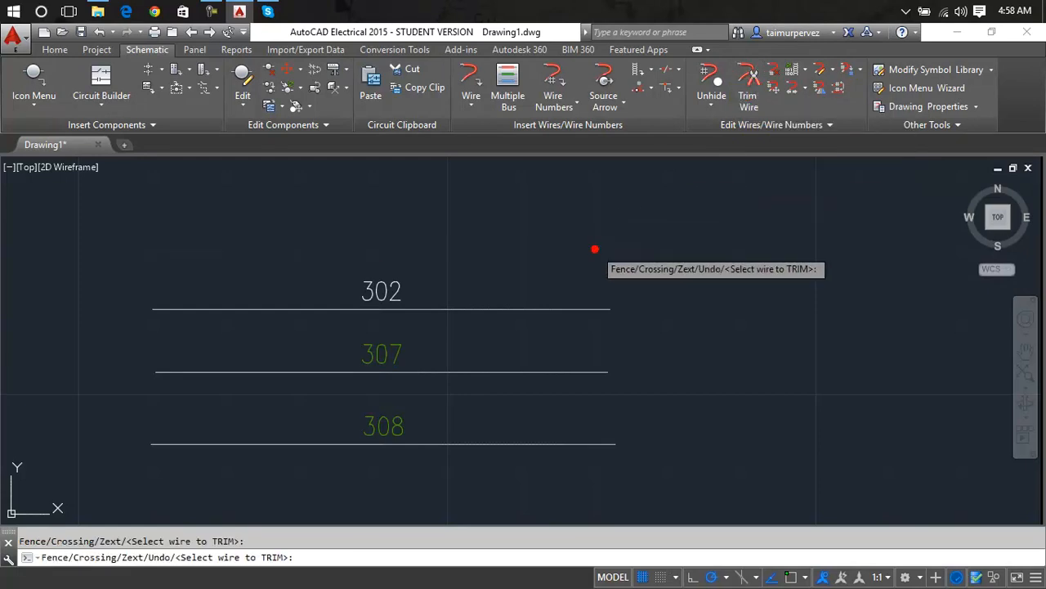
pyautogui.click(604, 309)
pyautogui.click(589, 372)
pyautogui.press('Return')
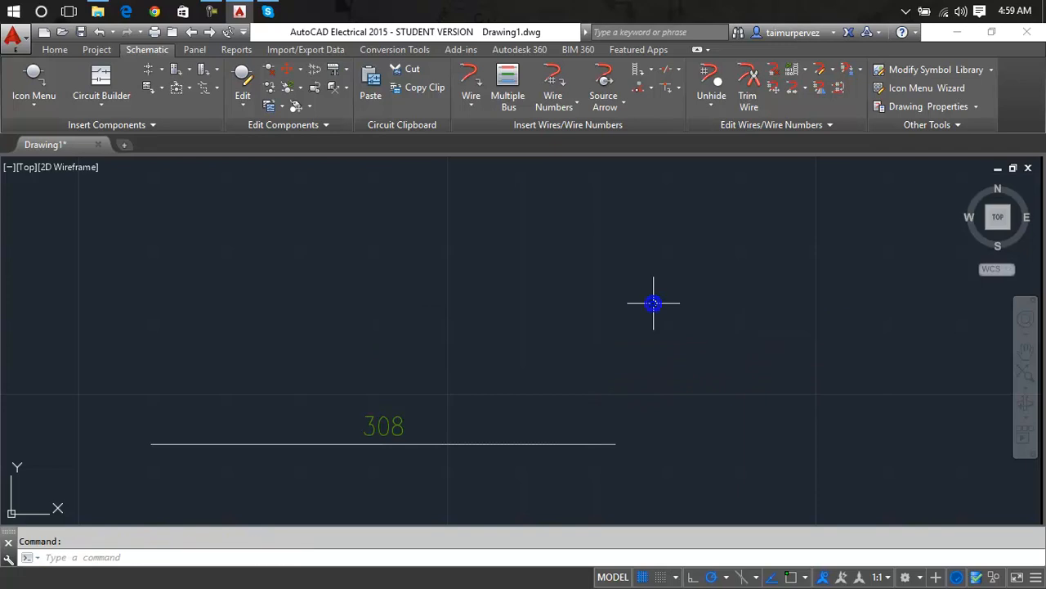
# Undo the trimming of the three wires.
pyautogui.hotkey('ctrl', 'z')
pyautogui.hotkey('ctrl', 'z')
pyautogui.hotkey('ctrl', 'z')
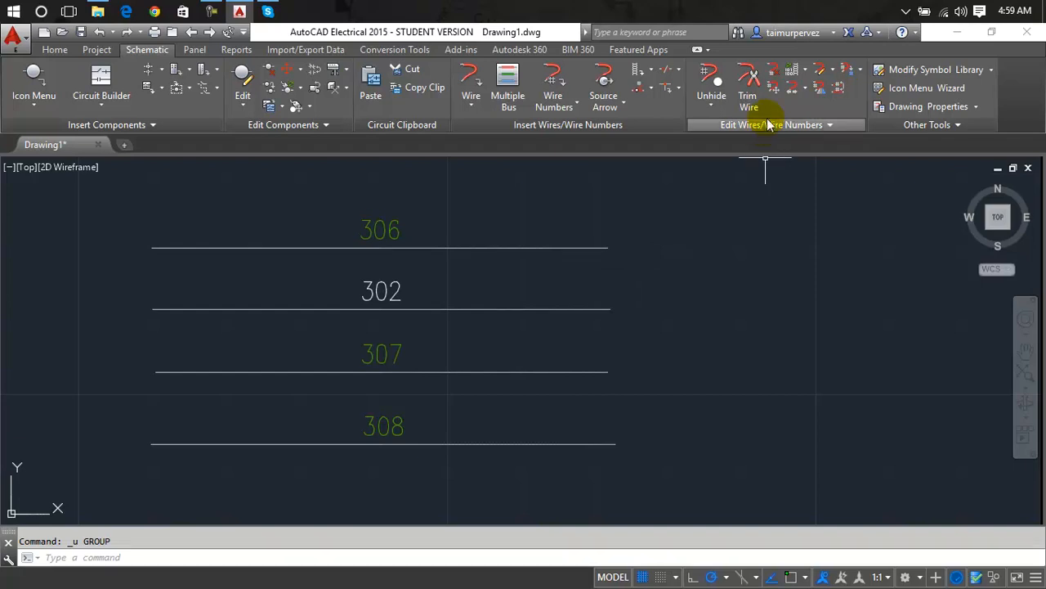
# Erase wire numbers 306 and 302 from the upper two wires, and undo the erasures.
pyautogui.click(772, 76)
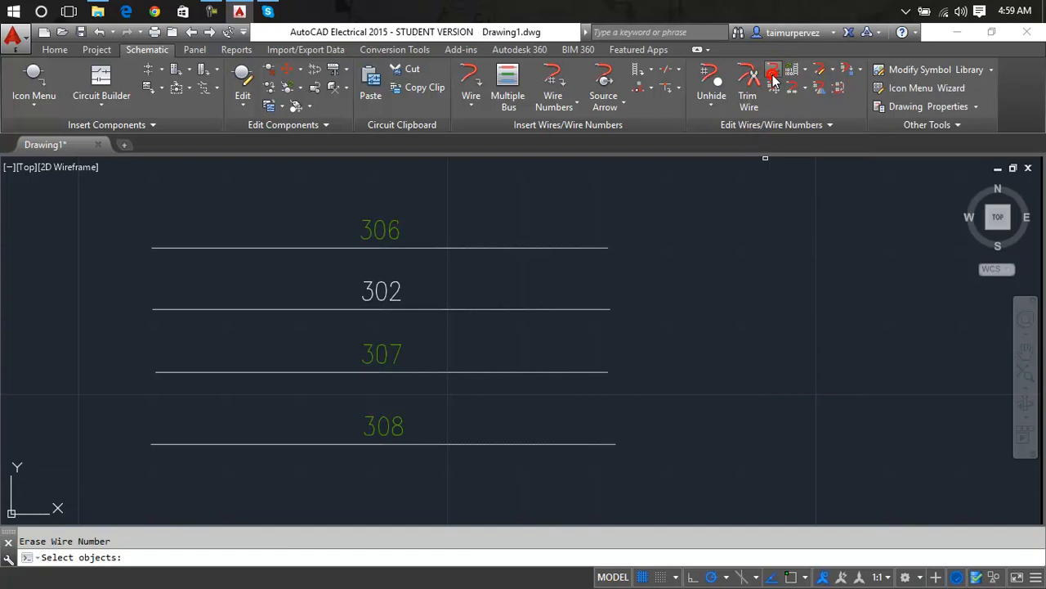
pyautogui.click(478, 248)
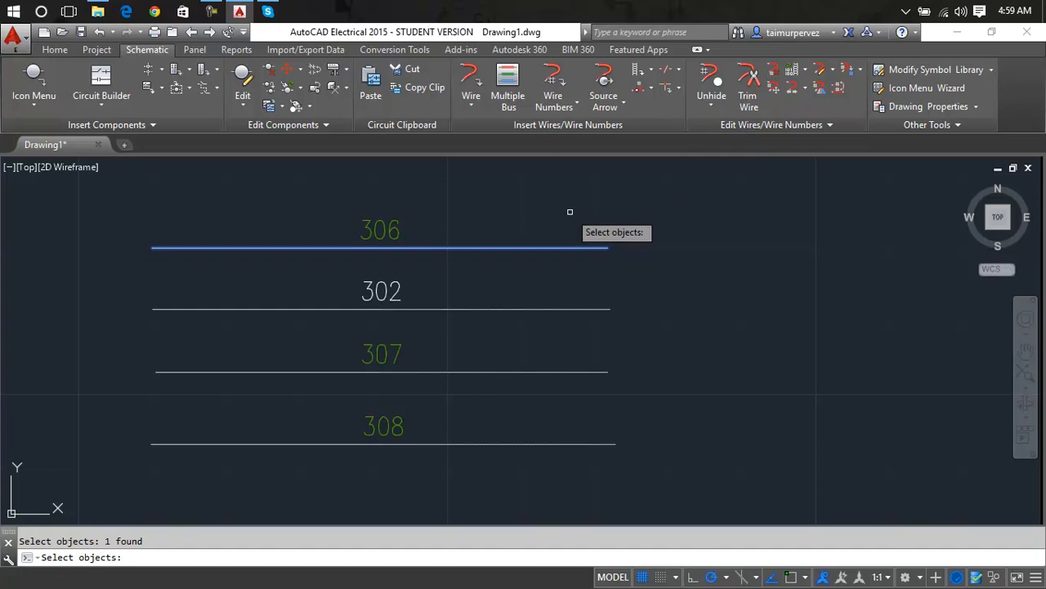
pyautogui.press('Return')
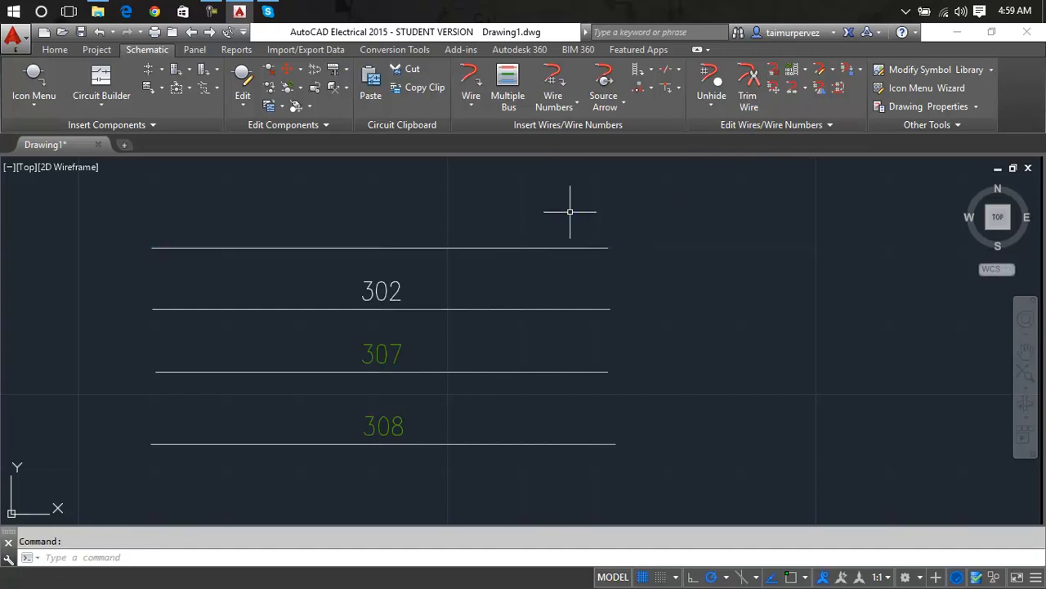
pyautogui.press('Return')
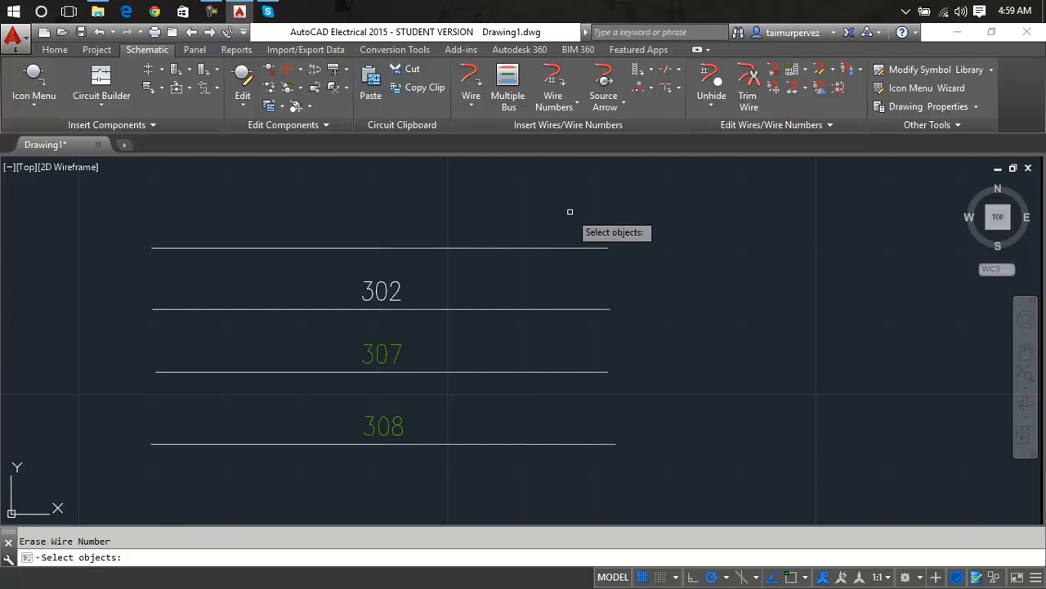
pyautogui.click(547, 308)
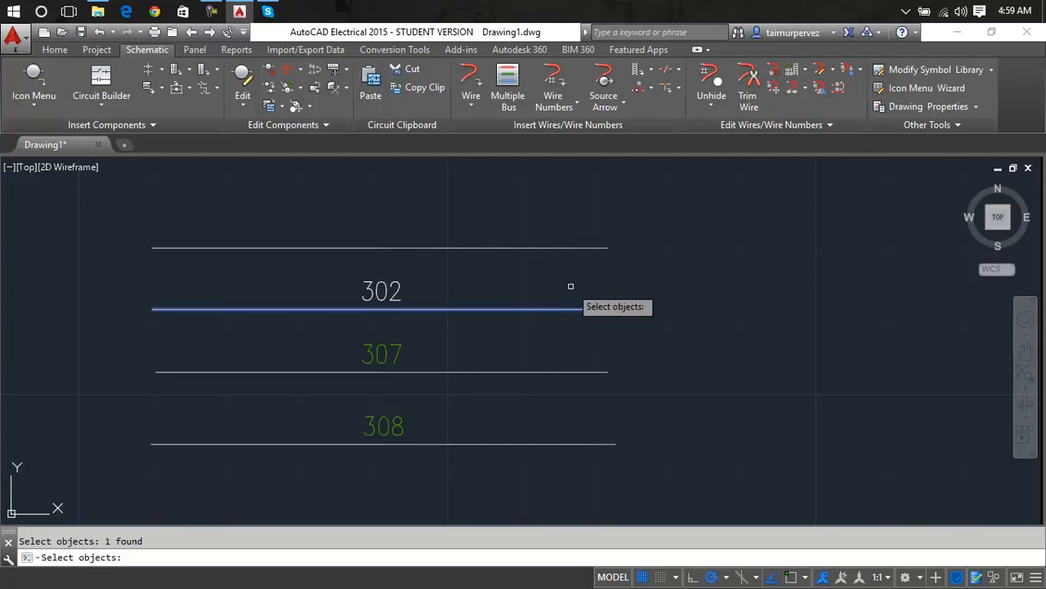
pyautogui.press('Return')
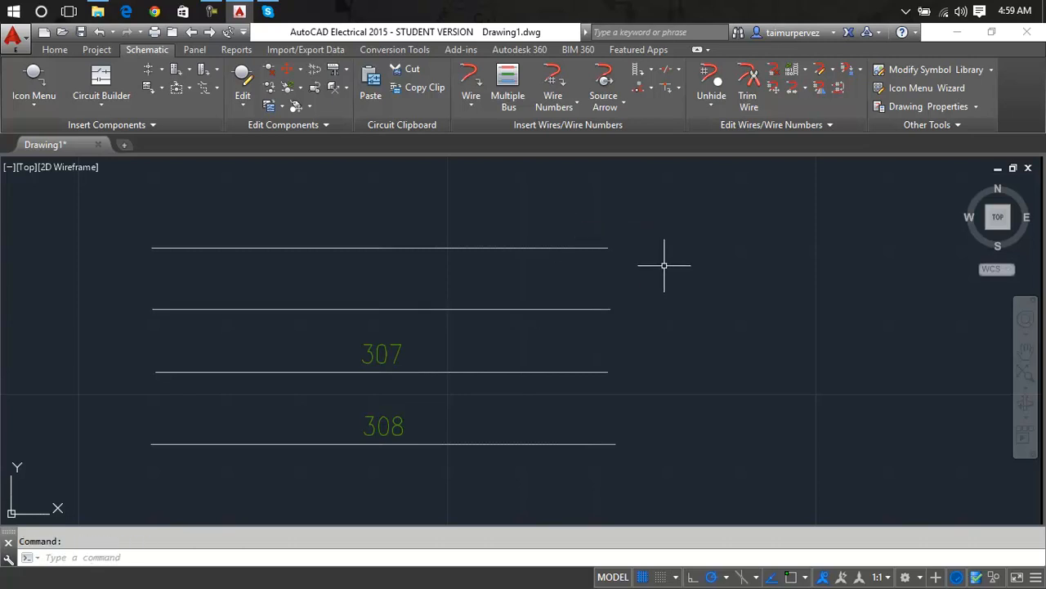
pyautogui.hotkey('ctrl', 'z')
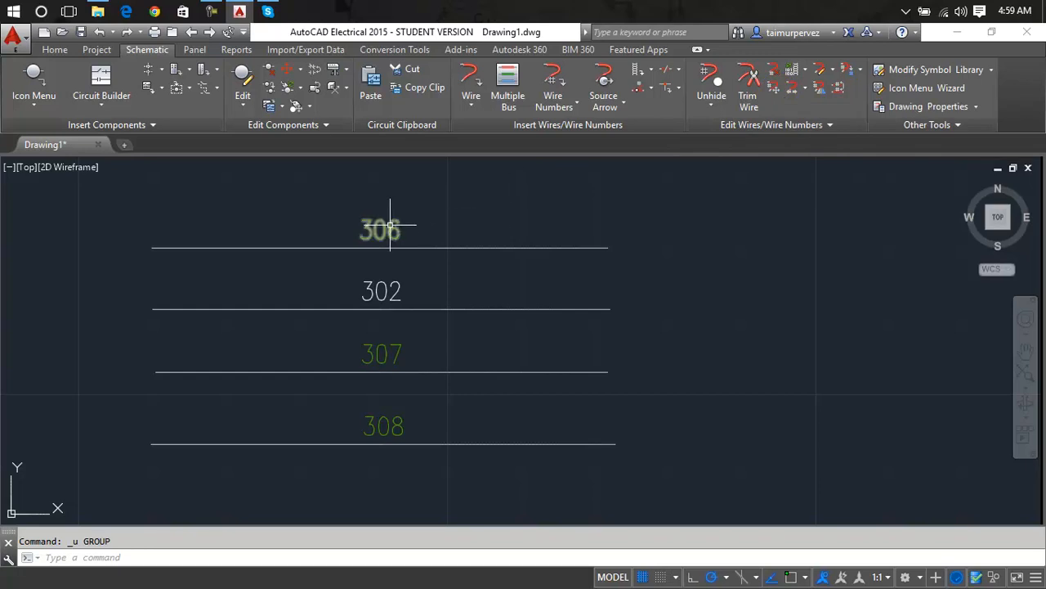
# Move wire numbers 306, 302, 307 and 308 to near the right ends of their wires.
pyautogui.click(773, 88)
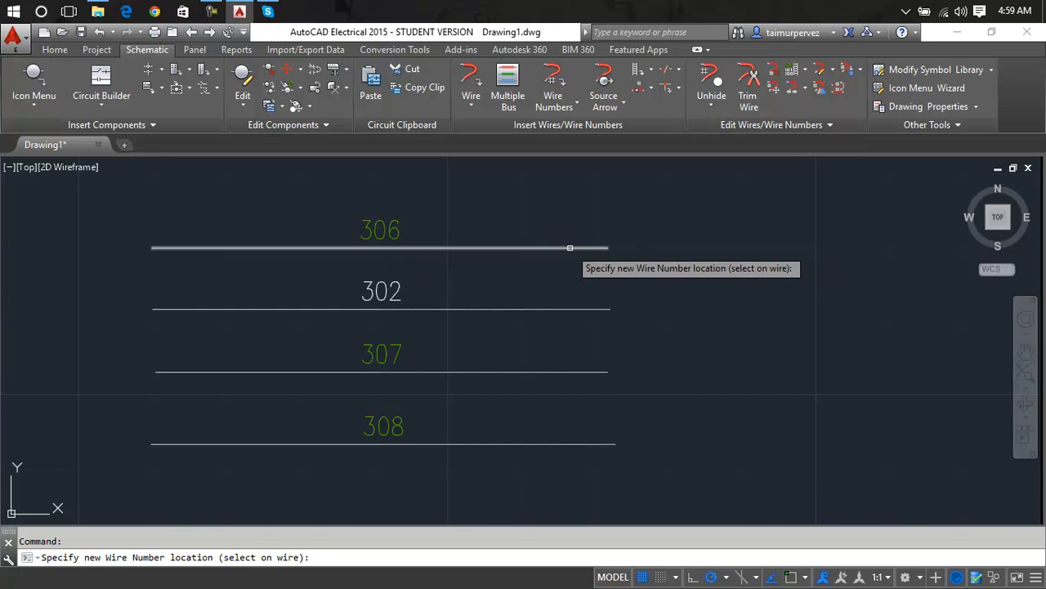
pyautogui.click(570, 248)
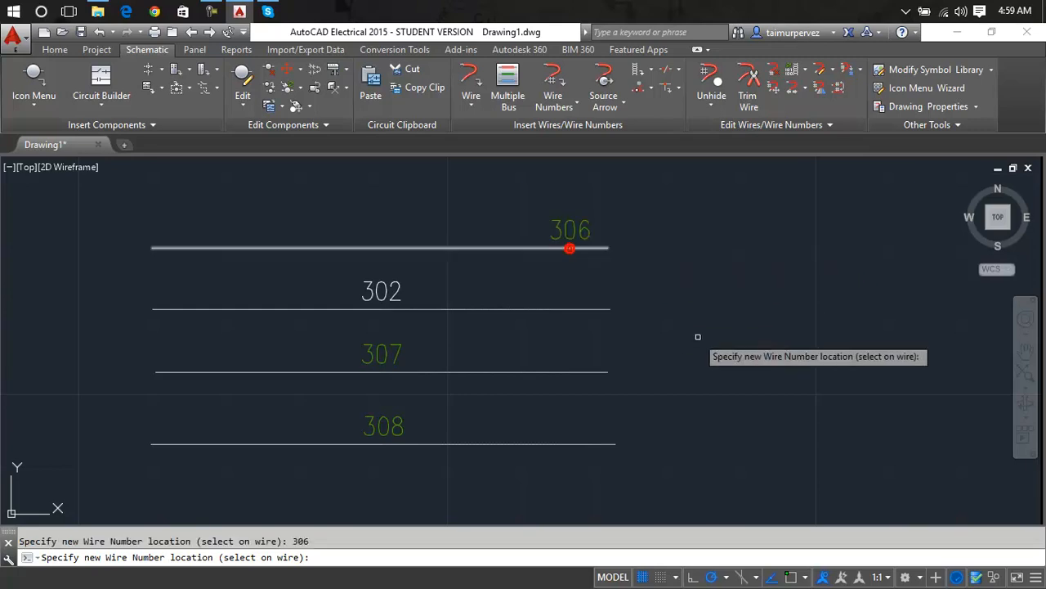
pyautogui.click(594, 309)
pyautogui.click(594, 371)
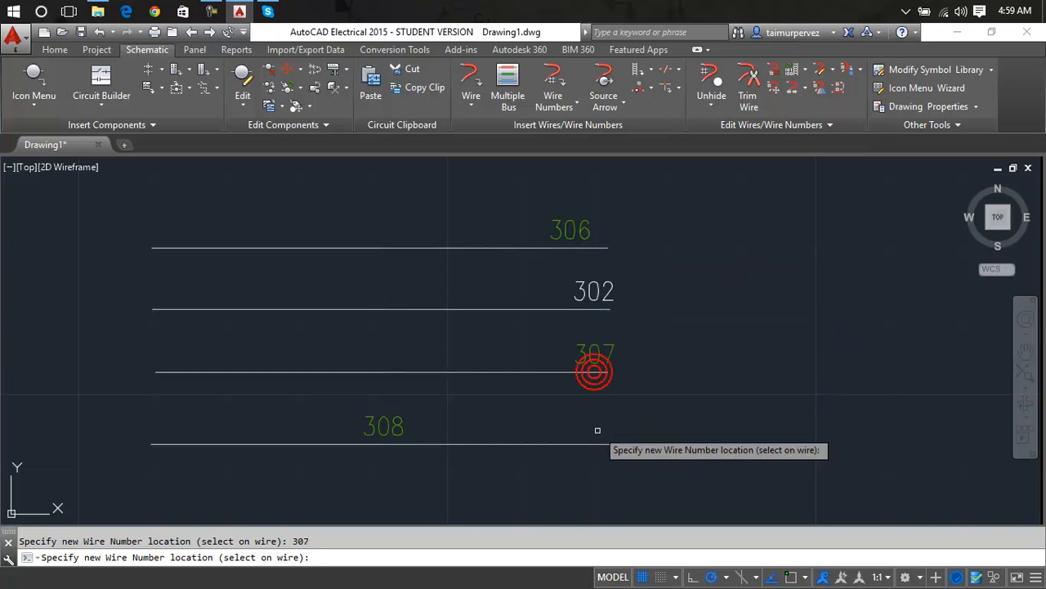
pyautogui.click(598, 444)
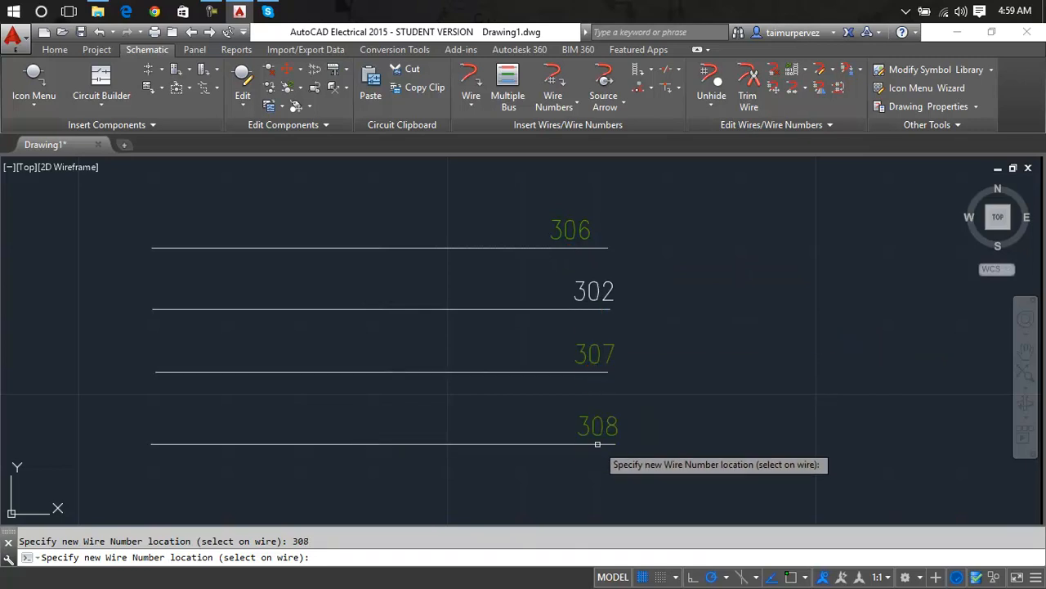
# Move wire numbers 308, 307, 302 and 306 back to about the middle of their wires.
pyautogui.click(379, 443)
pyautogui.click(379, 372)
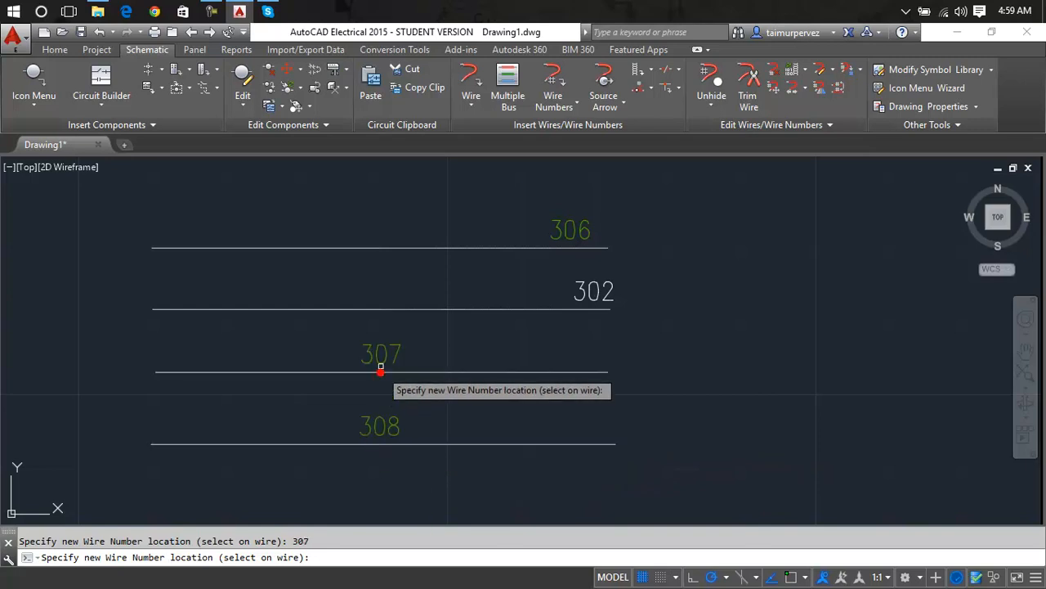
pyautogui.click(390, 309)
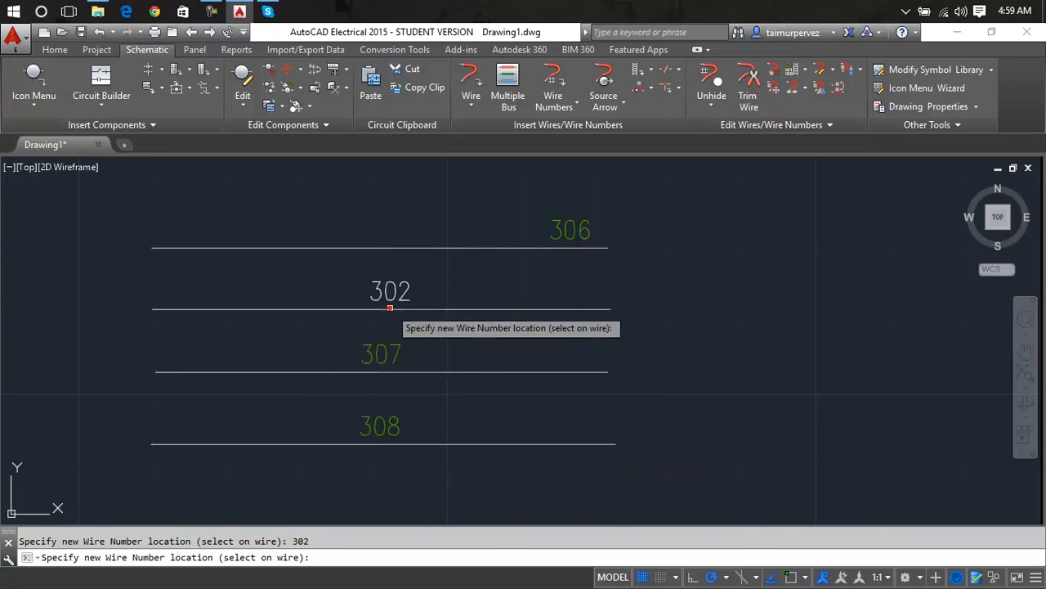
pyautogui.click(392, 247)
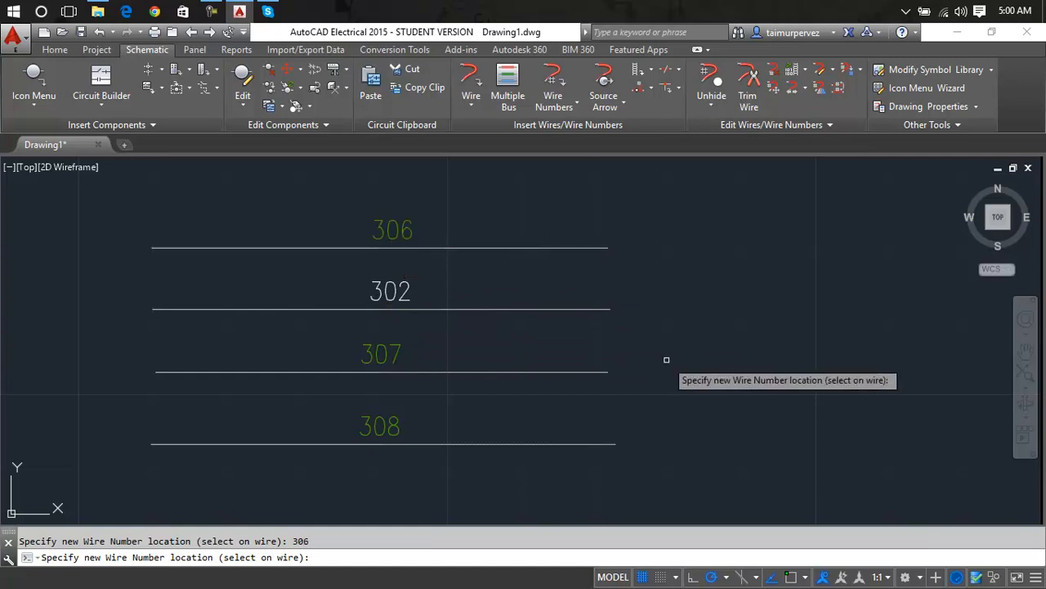
pyautogui.press('Escape')
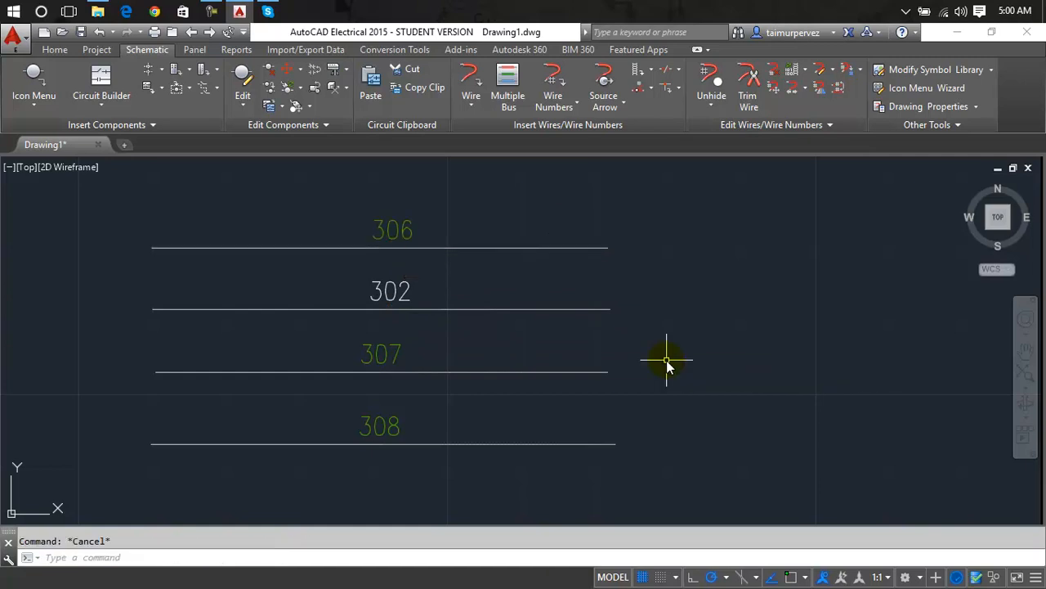
pyautogui.click(807, 85)
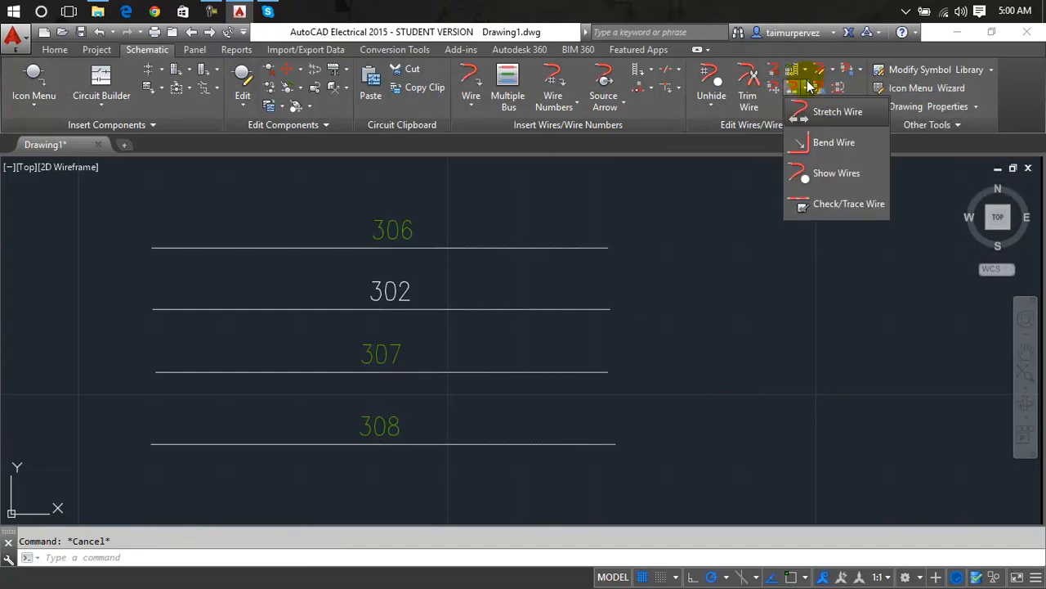
pyautogui.click(805, 70)
pyautogui.click(805, 70)
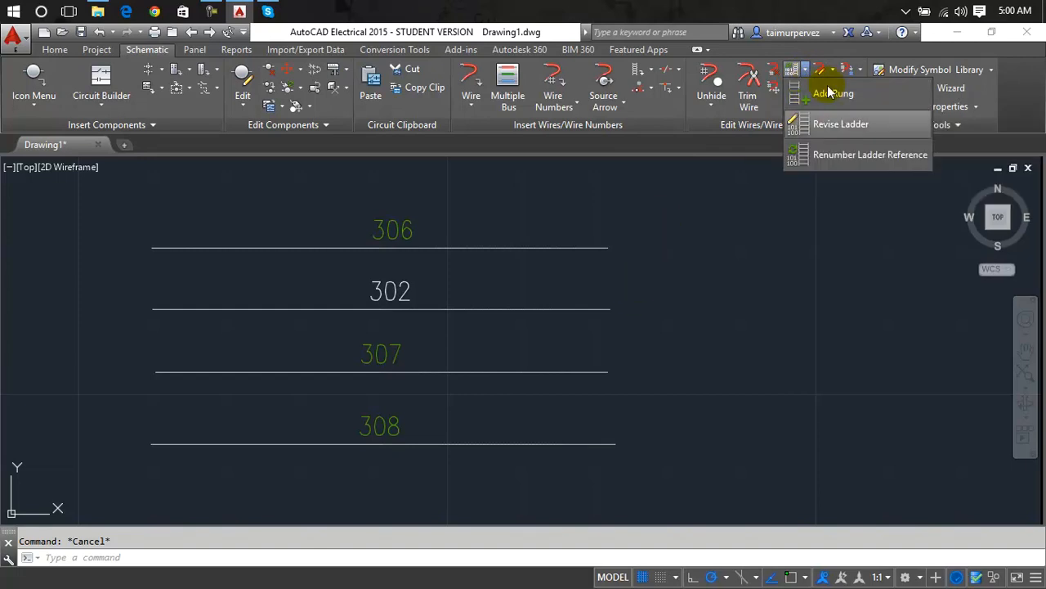
pyautogui.click(830, 92)
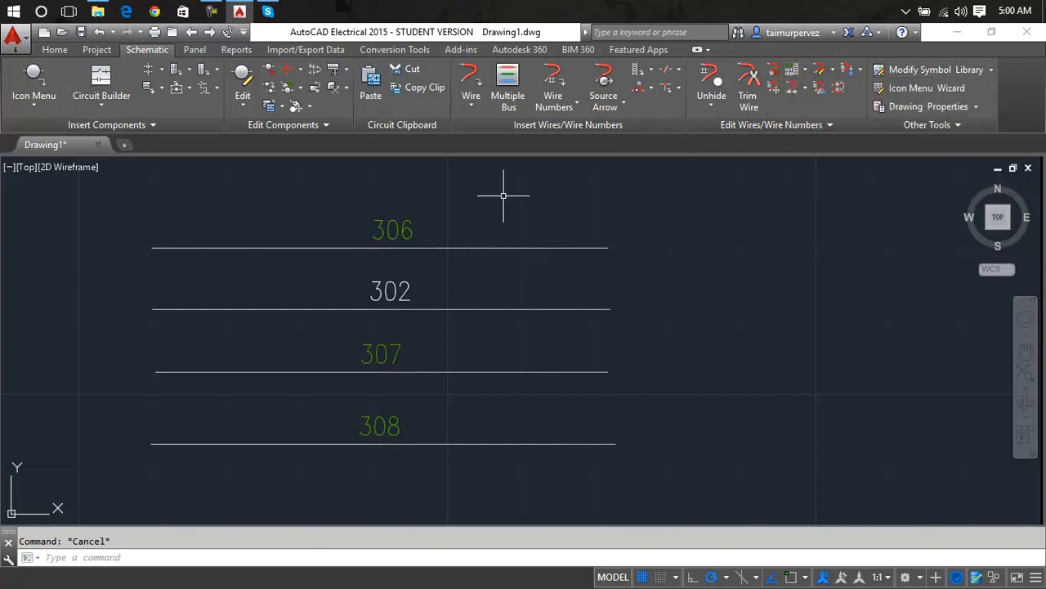
# Insert a four-rung ladder with the default settings in the empty area to the right of the numbered wires.
pyautogui.moveTo(645, 223)
pyautogui.mouseDown(button='middle')
pyautogui.moveTo(302, 270)
pyautogui.moveTo(341, 229)
pyautogui.mouseUp(button='middle')
pyautogui.scroll(-2, 310, 250)
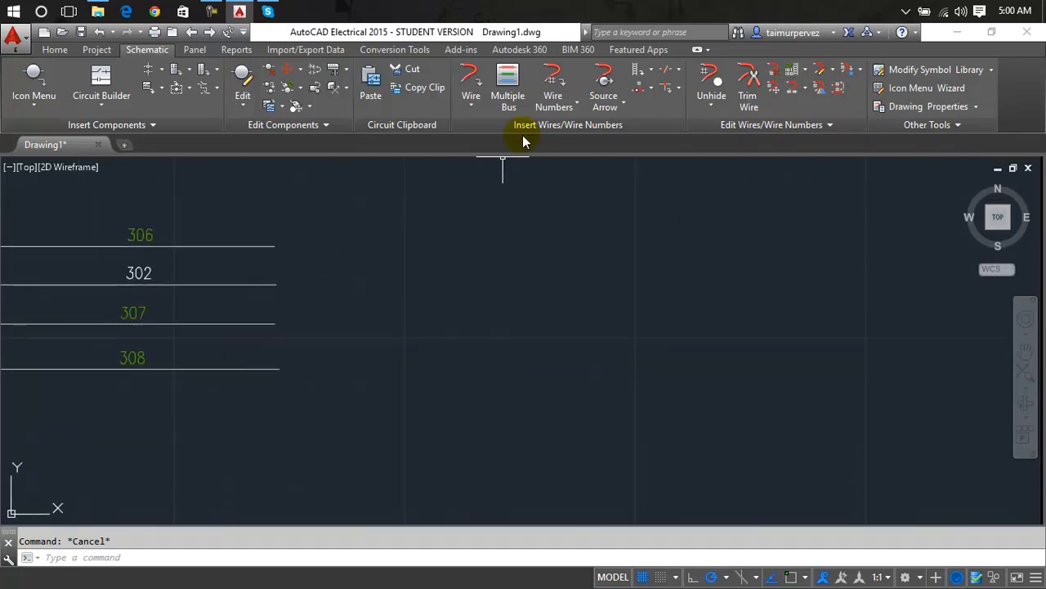
pyautogui.click(654, 80)
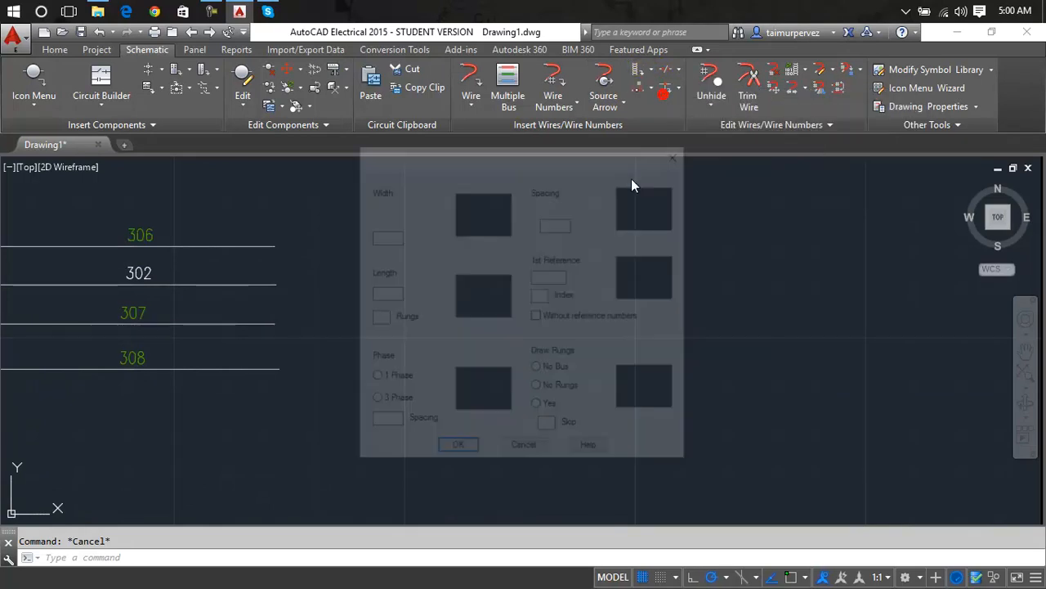
pyautogui.click(460, 450)
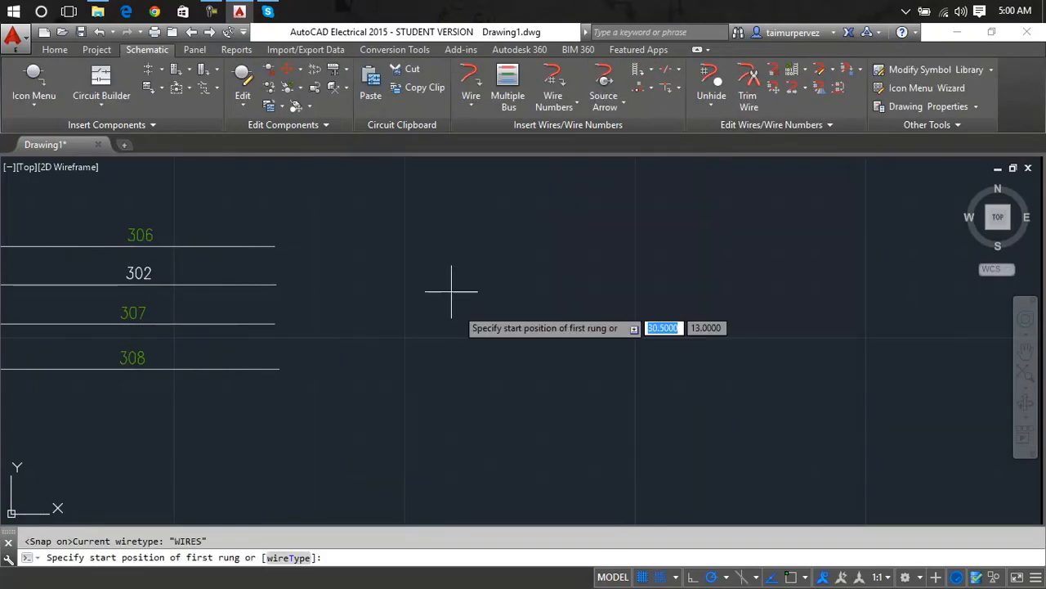
pyautogui.click(452, 199)
pyautogui.click(571, 476)
# Try to add a rung below rung 744 at several points on the ladder's left rail.
pyautogui.scroll(-2, 604, 345)
pyautogui.moveTo(603, 346); pyautogui.dragTo(584, 286, button='middle')
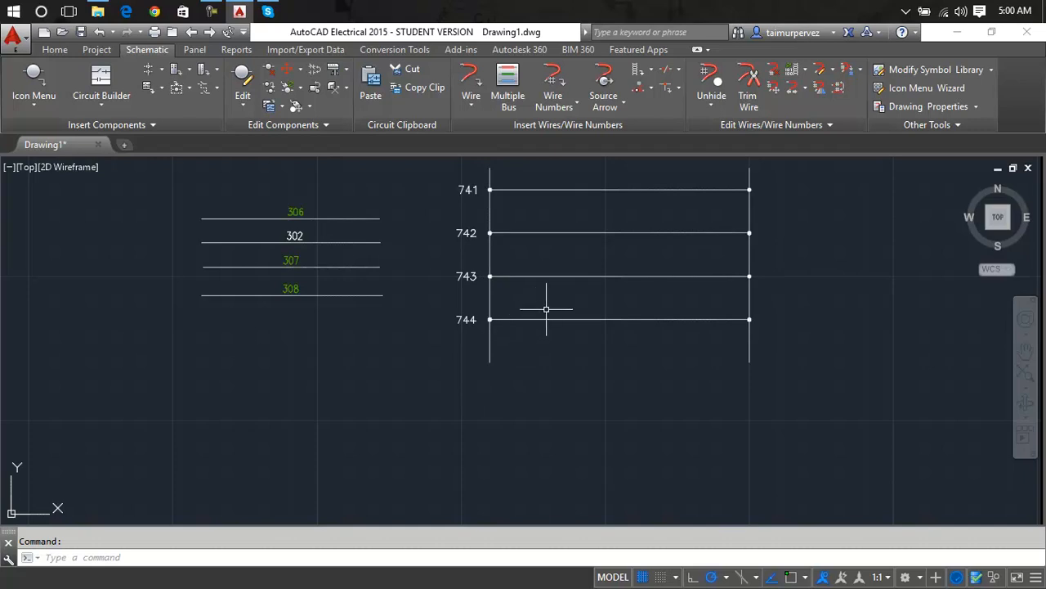
pyautogui.click(805, 72)
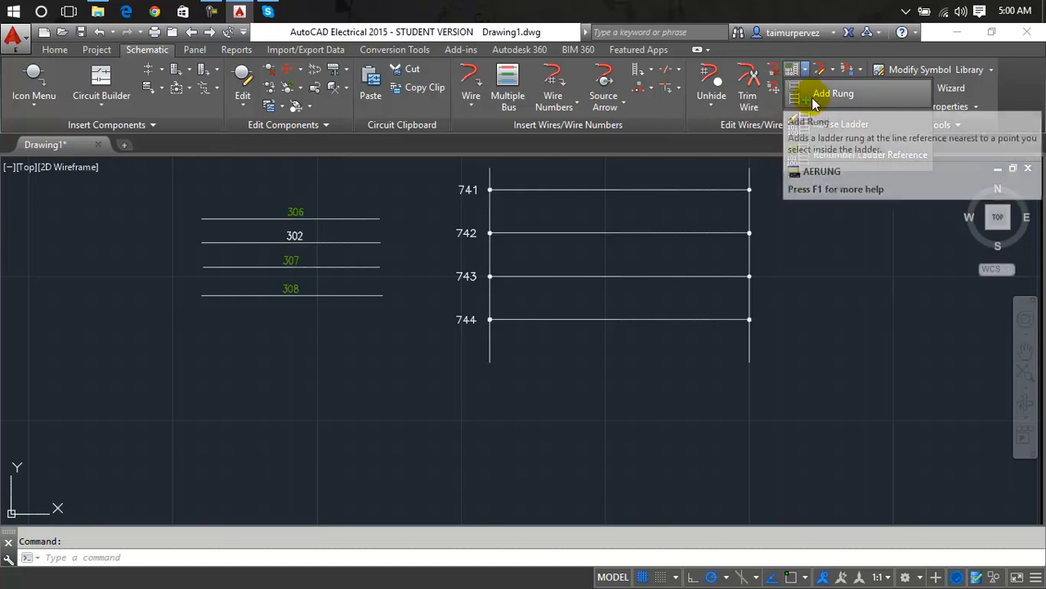
pyautogui.click(826, 94)
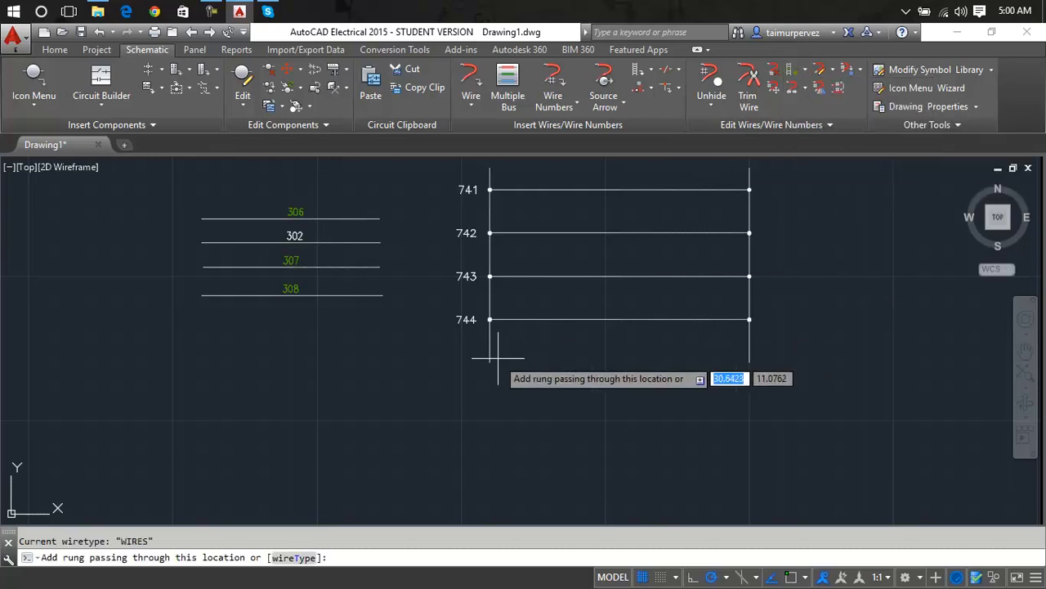
pyautogui.scroll(6, 477, 344)
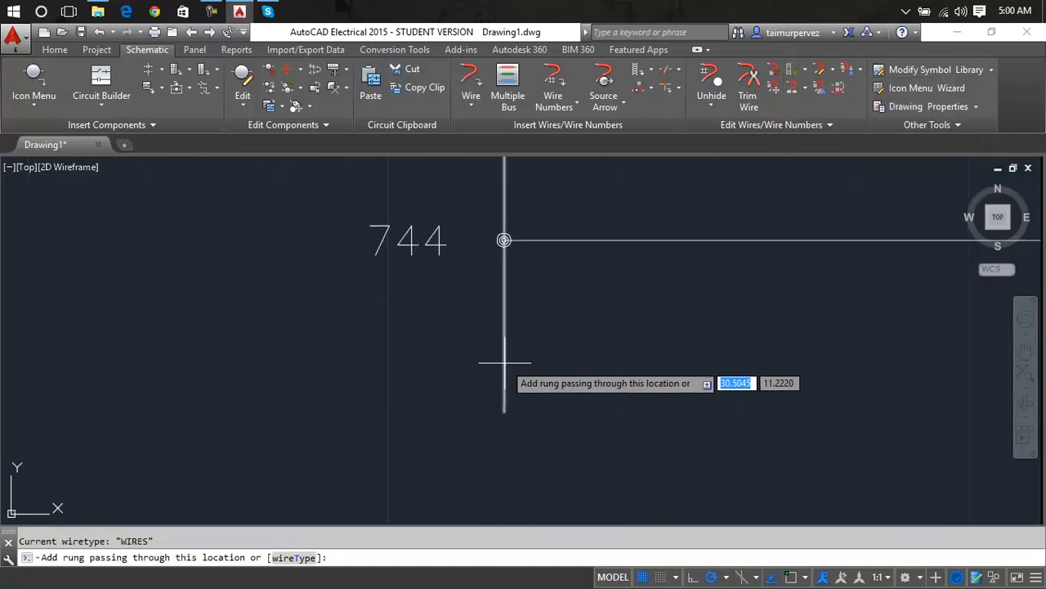
pyautogui.click(505, 363)
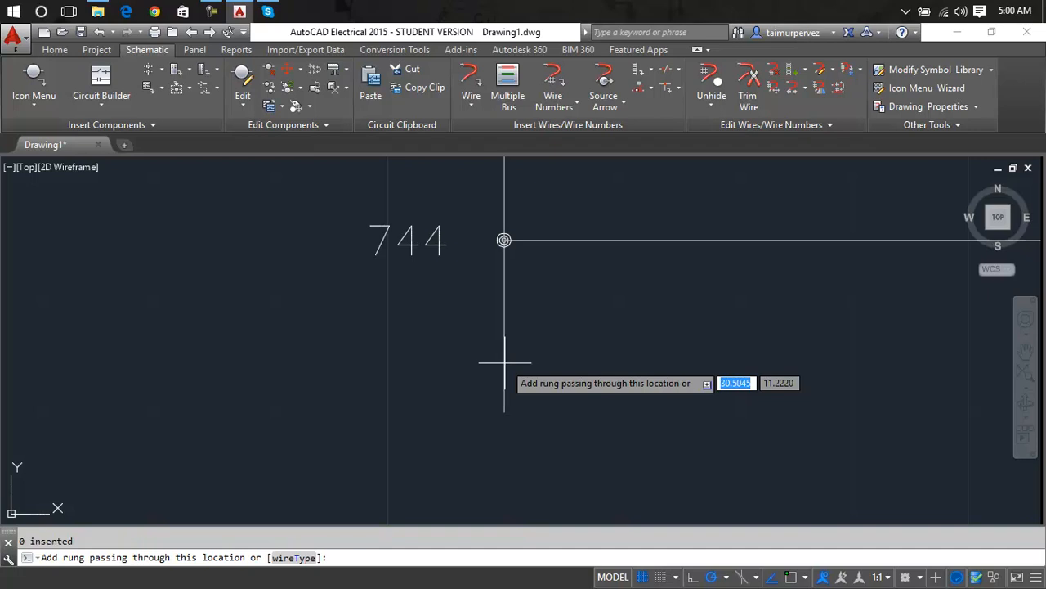
pyautogui.click(501, 347)
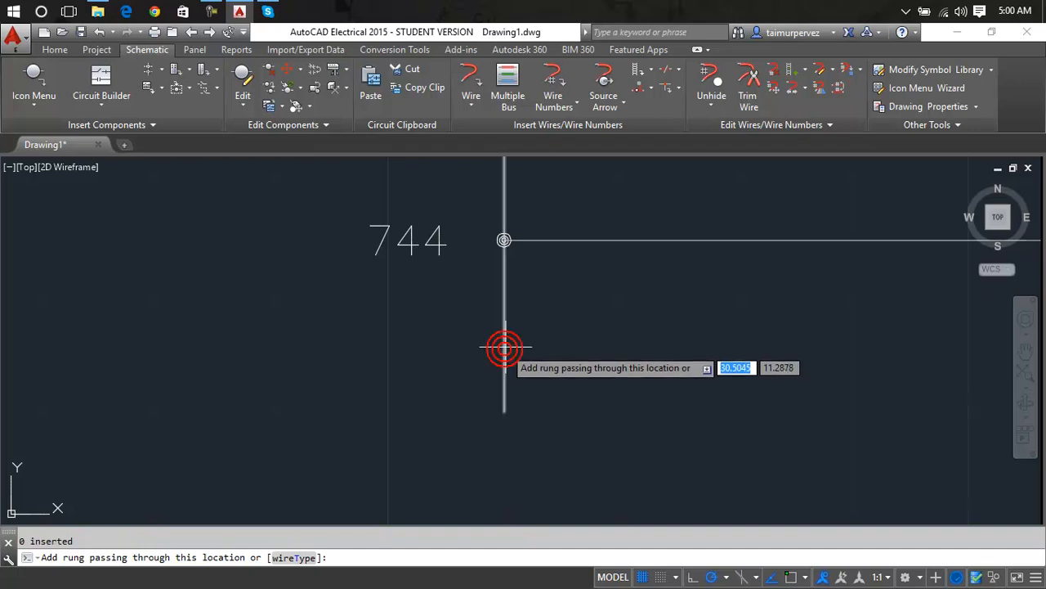
pyautogui.click(504, 310)
pyautogui.rightClick(504, 310)
pyautogui.click(523, 317)
# Erase line reference 744 from the ladder, then delete its rung wire and undo the wire's deletion.
pyautogui.scroll(-5, 560, 340)
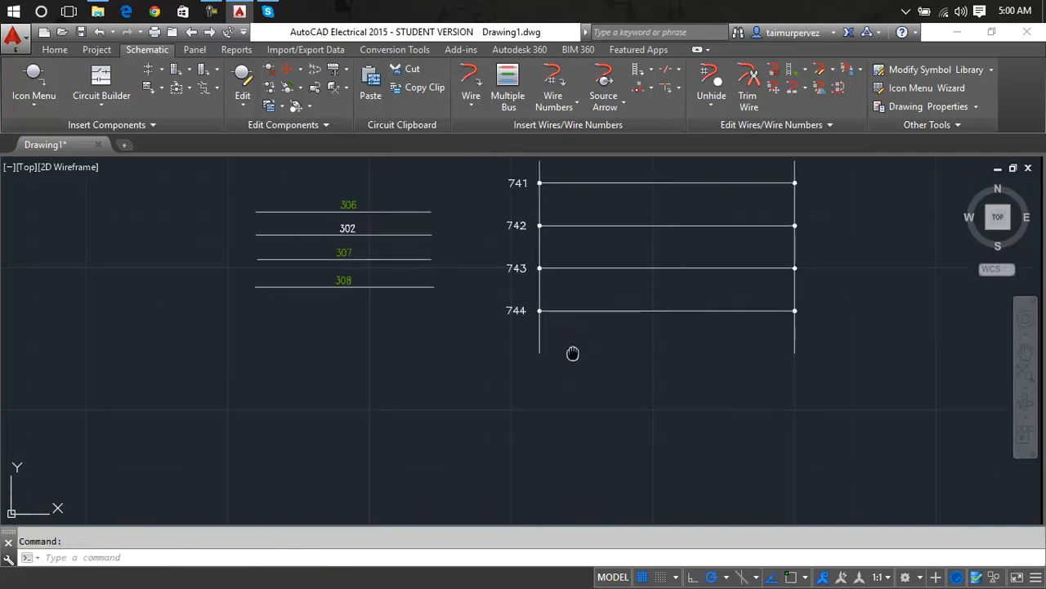
pyautogui.moveTo(572, 352); pyautogui.dragTo(491, 381, button='middle')
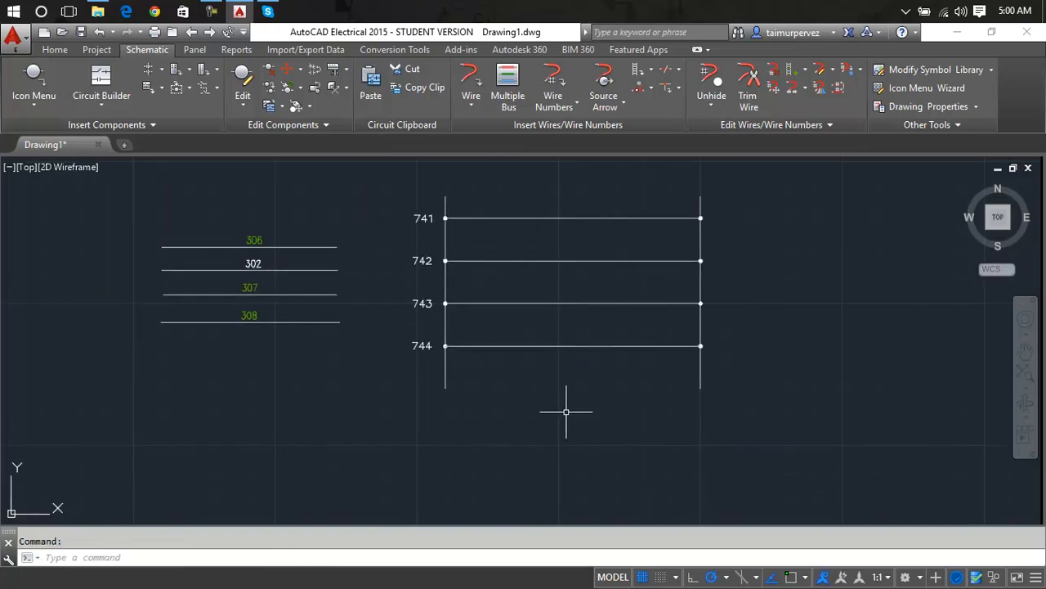
pyautogui.press('Escape')
pyautogui.click(421, 350)
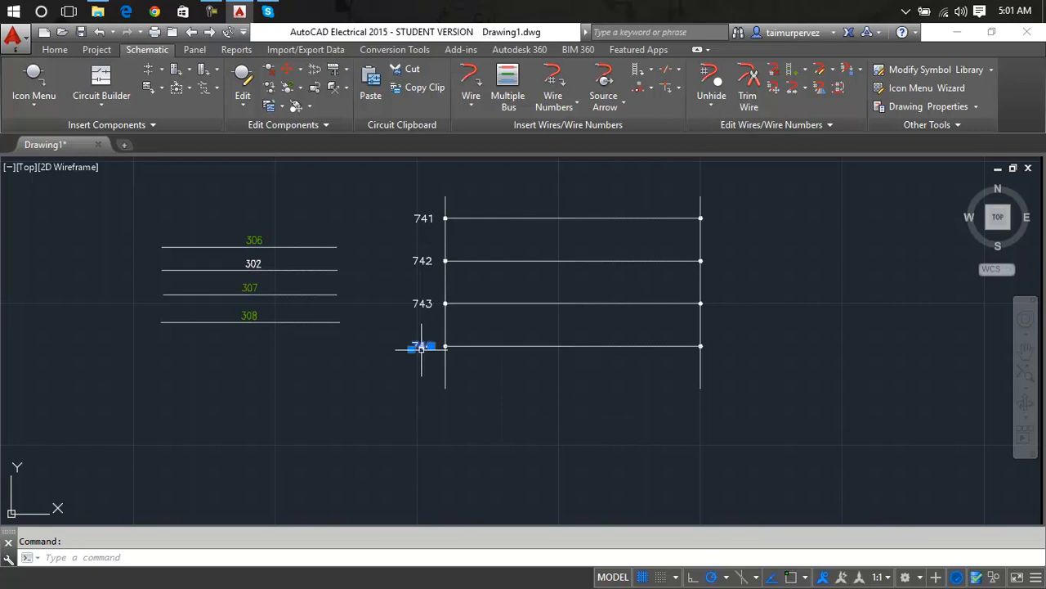
pyautogui.click(488, 346)
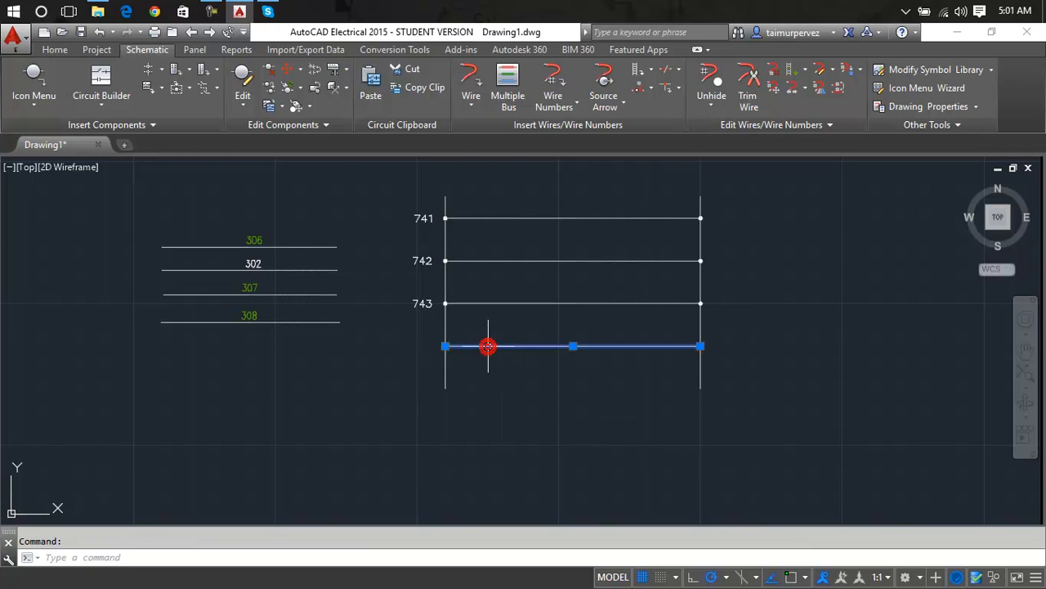
pyautogui.press('Delete')
pyautogui.hotkey('ctrl', 'z')
# Trim away the ladder's bottom rung below line reference 743 with Trim Wire.
pyautogui.click(748, 96)
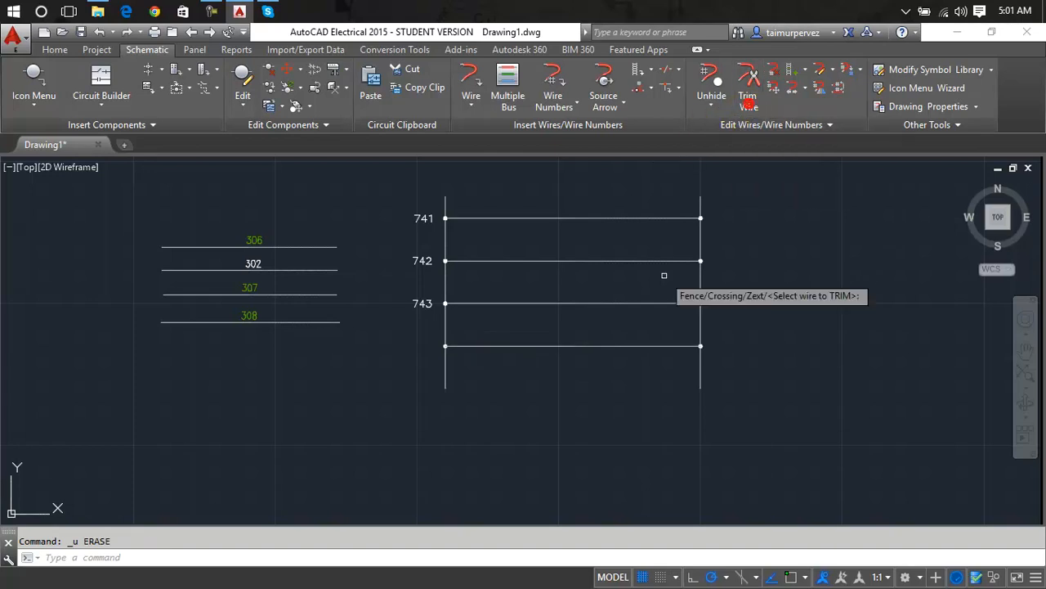
pyautogui.click(642, 346)
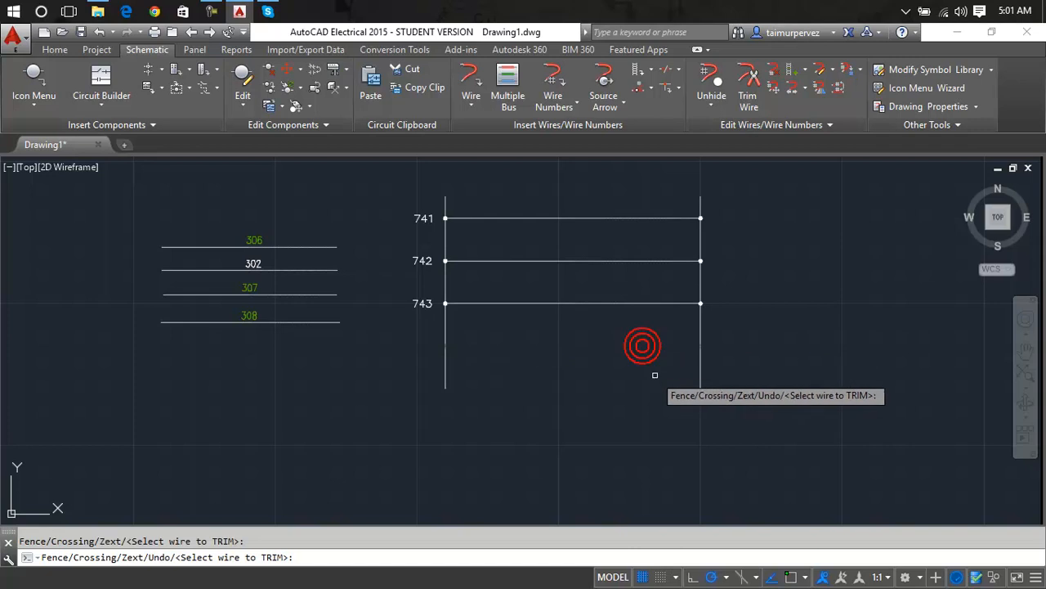
pyautogui.press('Escape')
# Try to add a rung below rung 743 at a point on the ladder's left rail.
pyautogui.scroll(2, 492, 347)
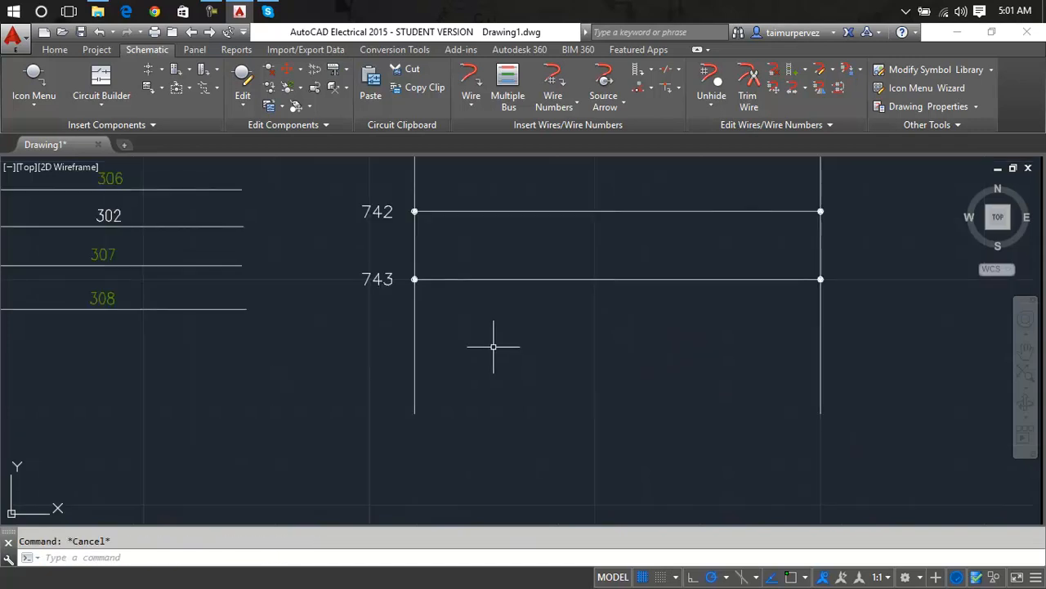
pyautogui.click(804, 70)
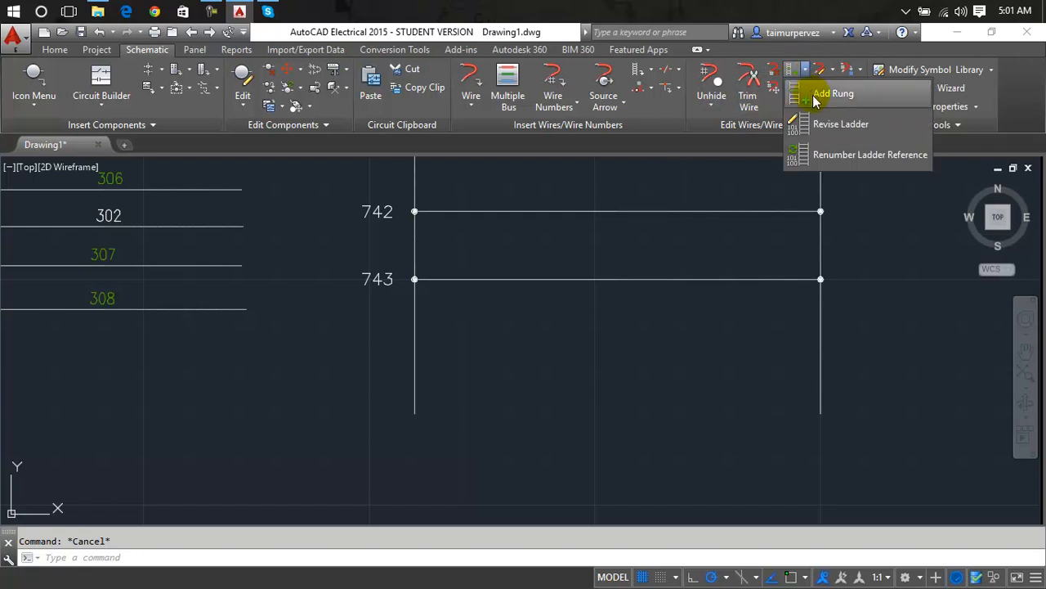
pyautogui.click(833, 93)
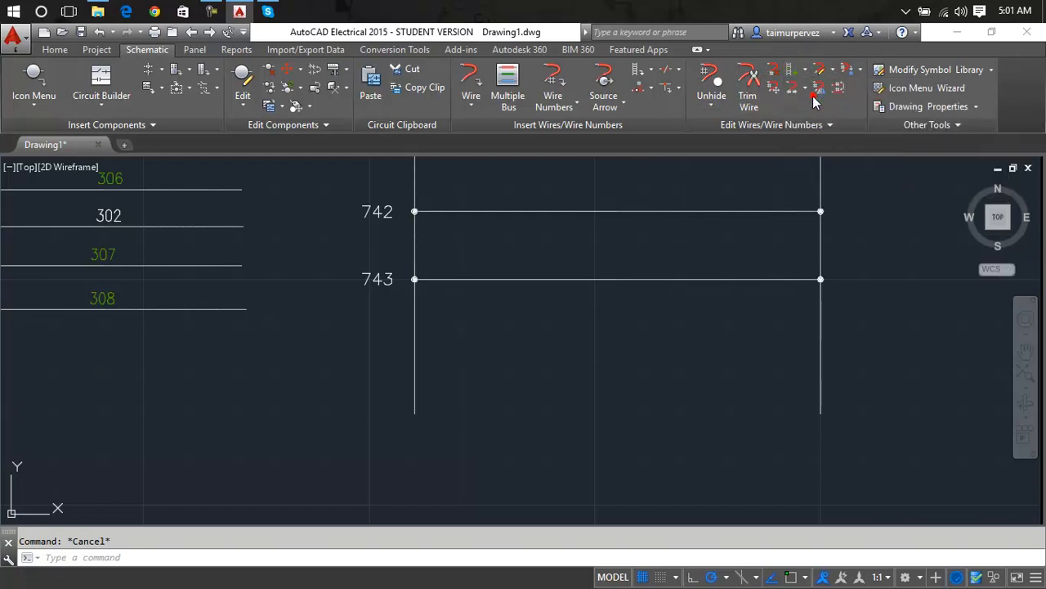
pyautogui.click(414, 342)
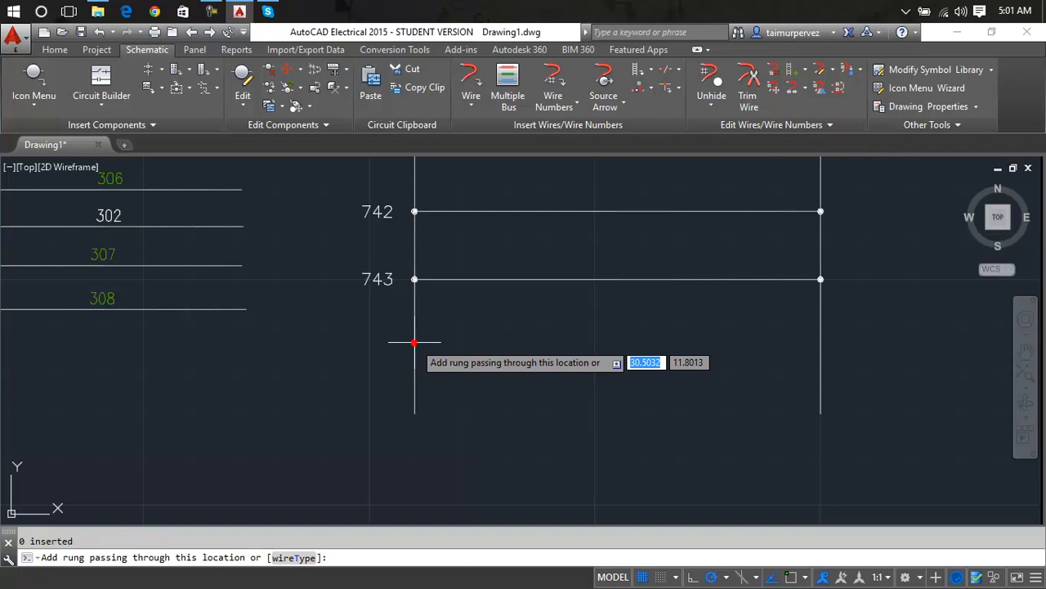
pyautogui.press('Escape')
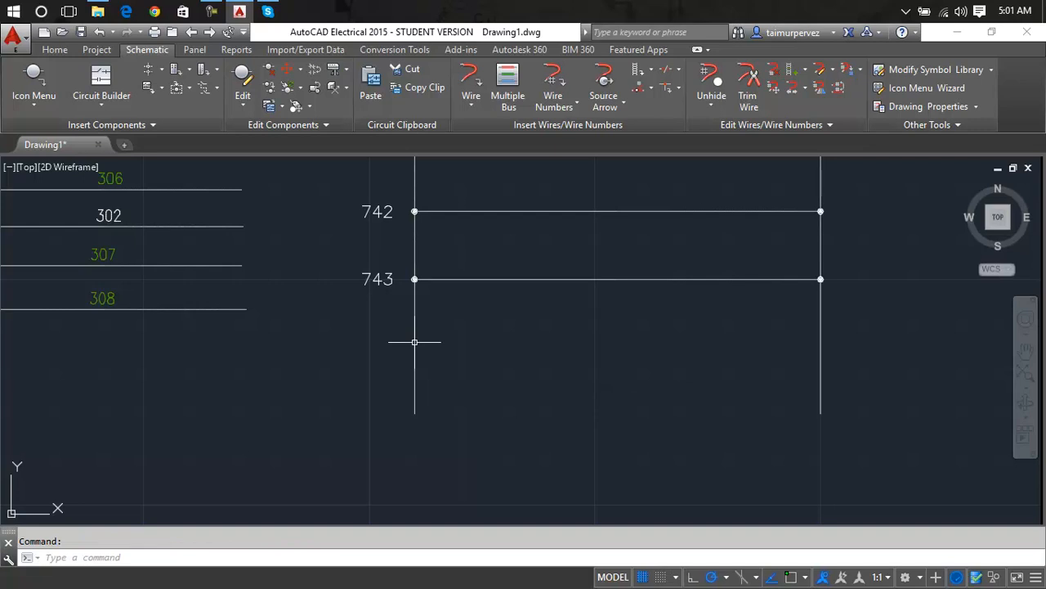
# Delete the four separate wires beside the ladder together with wire numbers 306, 302, 307 and 308.
pyautogui.scroll(-2, 350, 339)
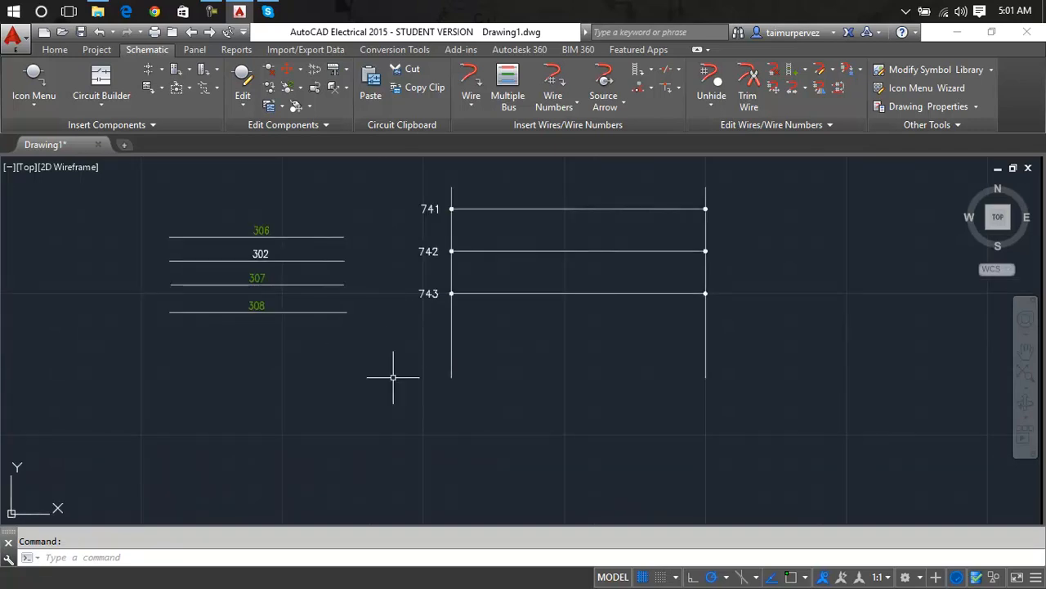
pyautogui.click(374, 210)
pyautogui.click(106, 359)
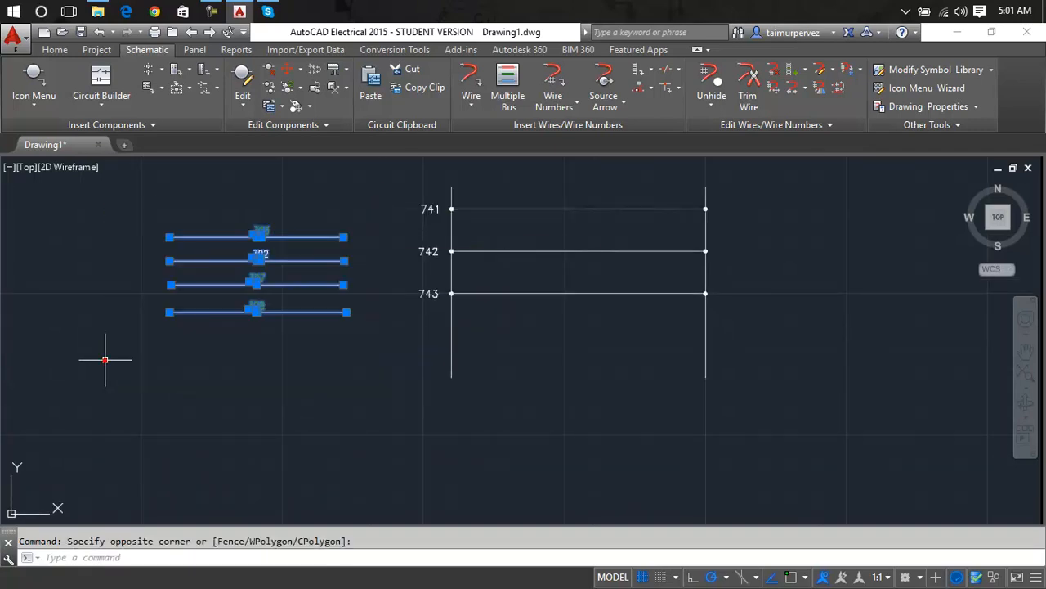
pyautogui.press('Delete')
# Try again to add a rung below rung 743, picking near the lower end of the left rail.
pyautogui.moveTo(621, 306); pyautogui.dragTo(603, 308, button='middle')
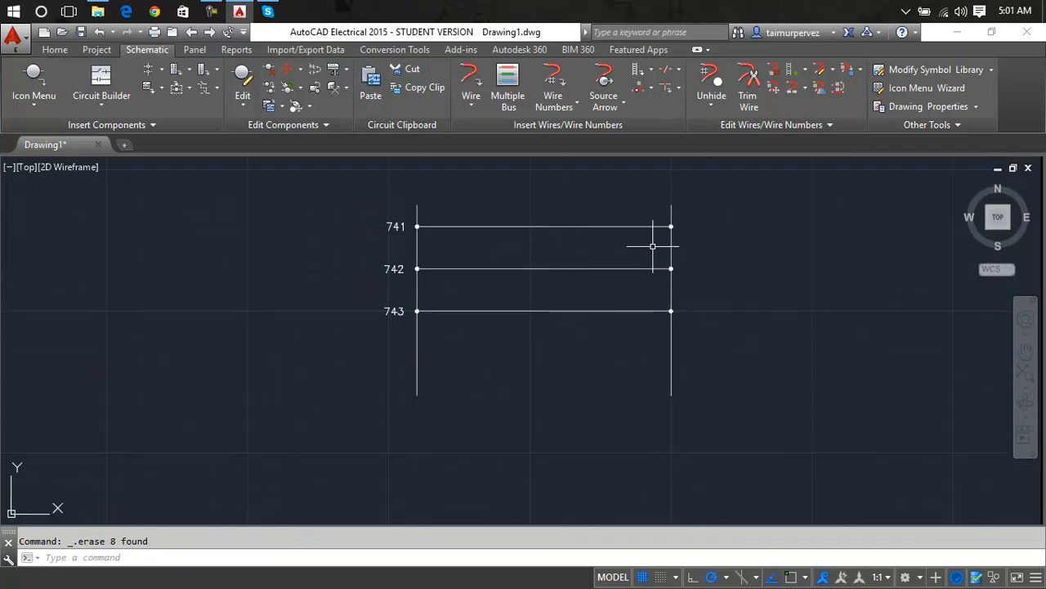
pyautogui.click(798, 72)
pyautogui.click(807, 72)
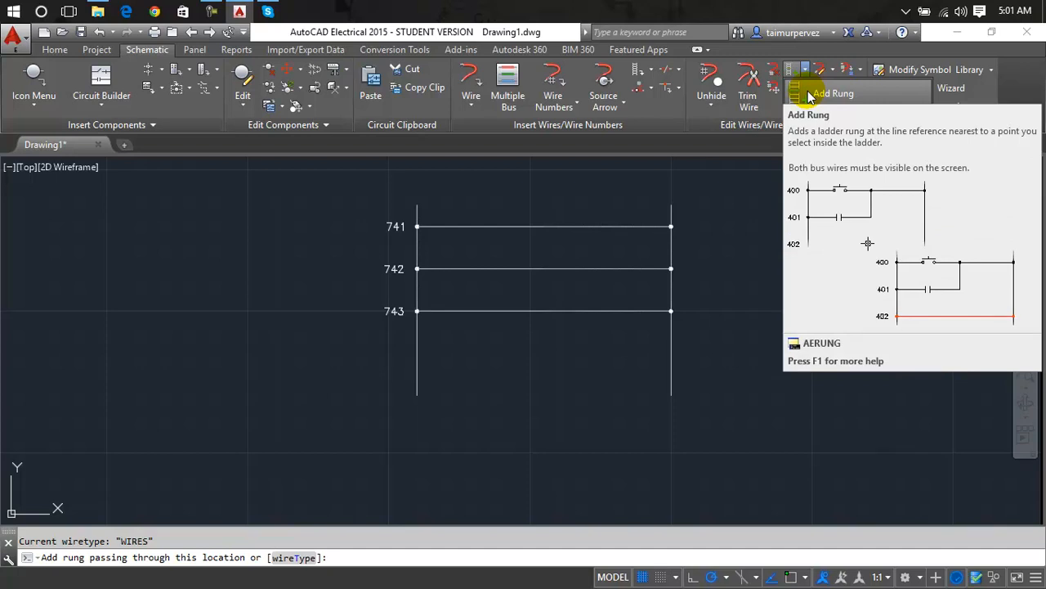
pyautogui.click(418, 372)
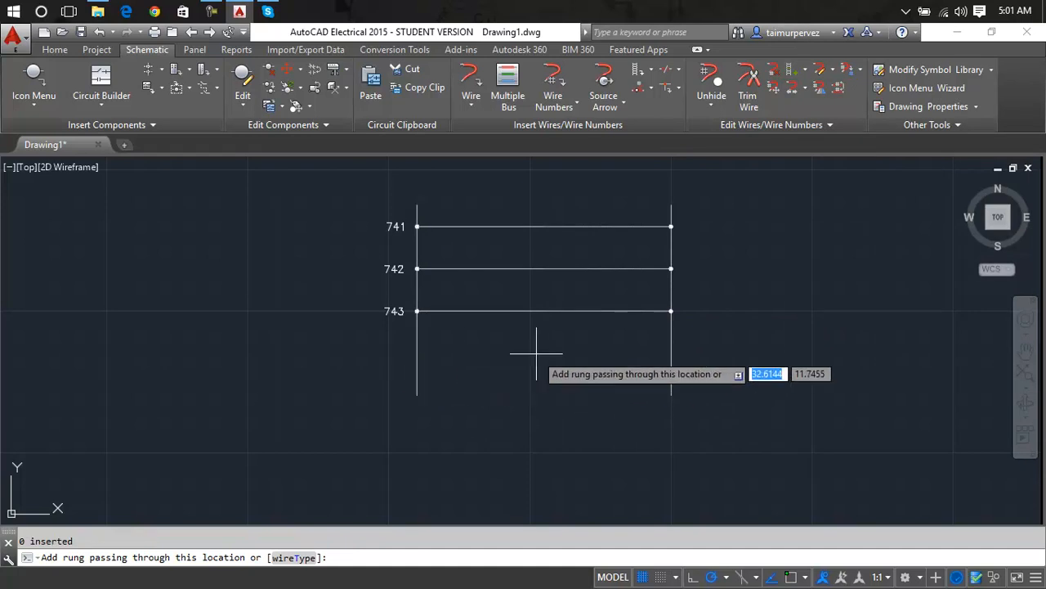
pyautogui.press('Escape')
pyautogui.scroll(4, 398, 324)
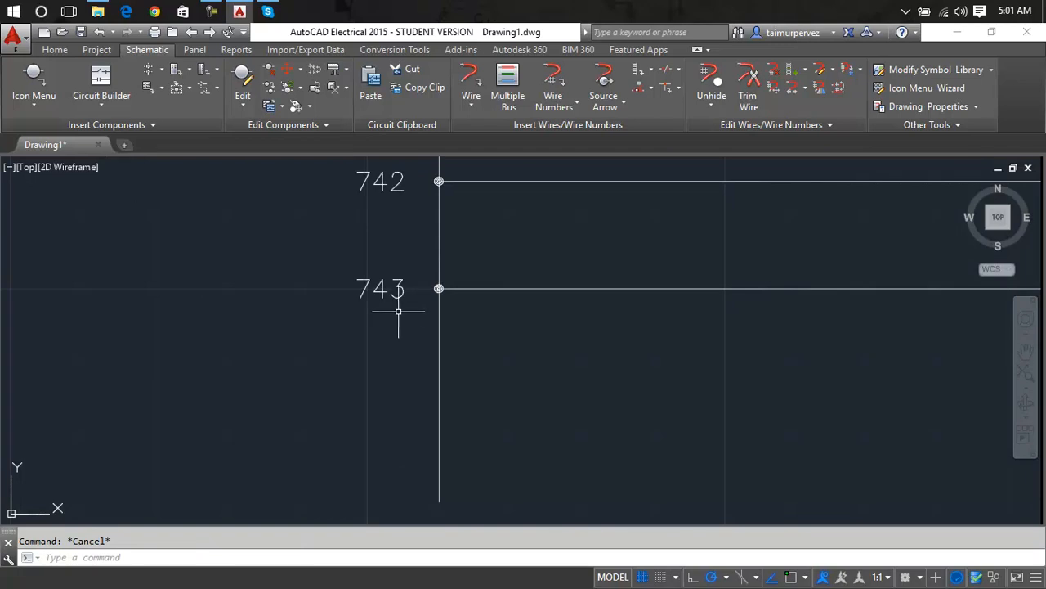
pyautogui.click(399, 294)
pyautogui.press('Escape')
pyautogui.scroll(-4, 415, 323)
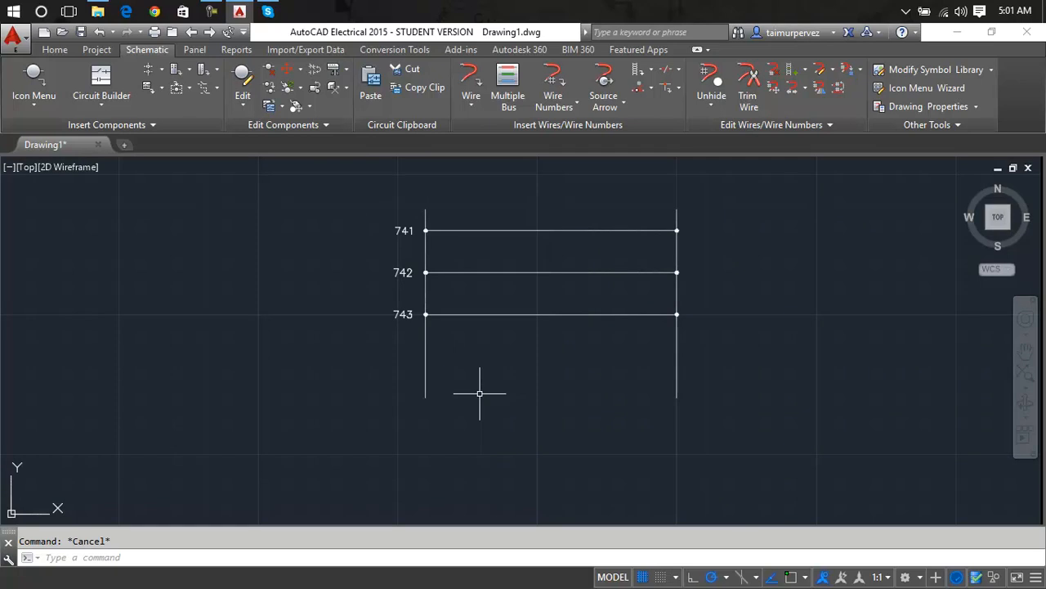
# Undo the recent changes back to before line reference 744, its rung and the four numbered wires were removed.
pyautogui.hotkey('ctrl', 'z')
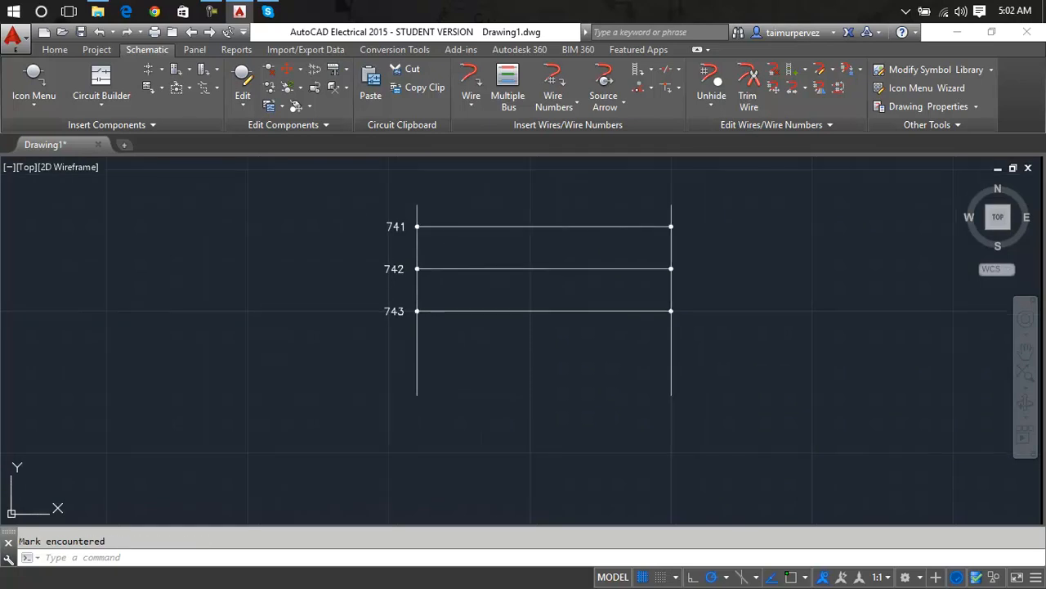
pyautogui.hotkey('ctrl', 'z')
pyautogui.hotkey('ctrl', 'z')
pyautogui.hotkey('ctrl', 'z')
pyautogui.hotkey('ctrl', 'z')
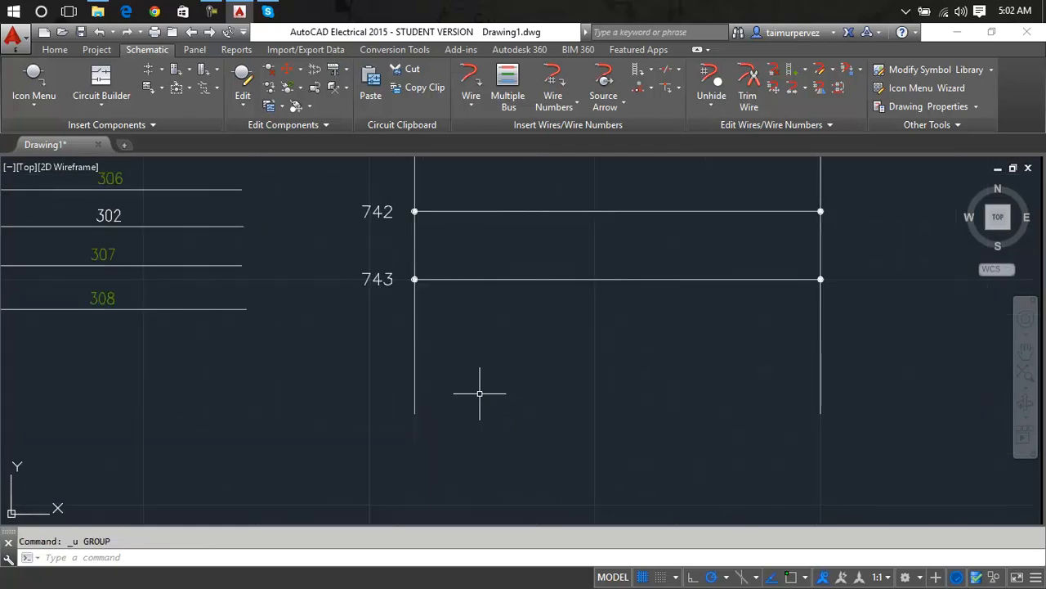
pyautogui.hotkey('ctrl', 'z')
pyautogui.hotkey('ctrl', 'z')
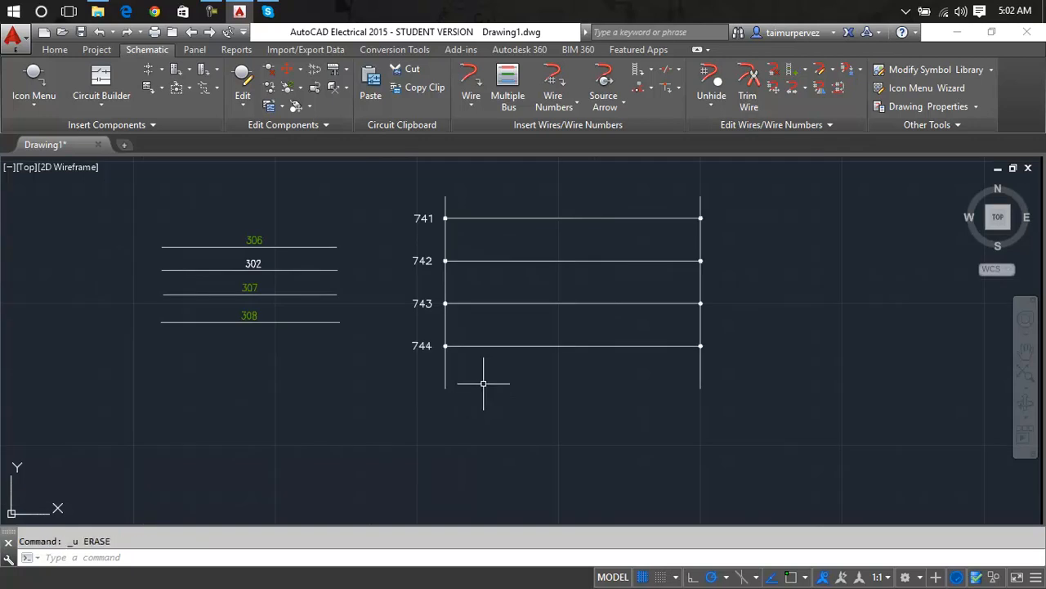
# Trim the rung at line reference 744 out of the ladder, keeping its reference number.
pyautogui.click(744, 105)
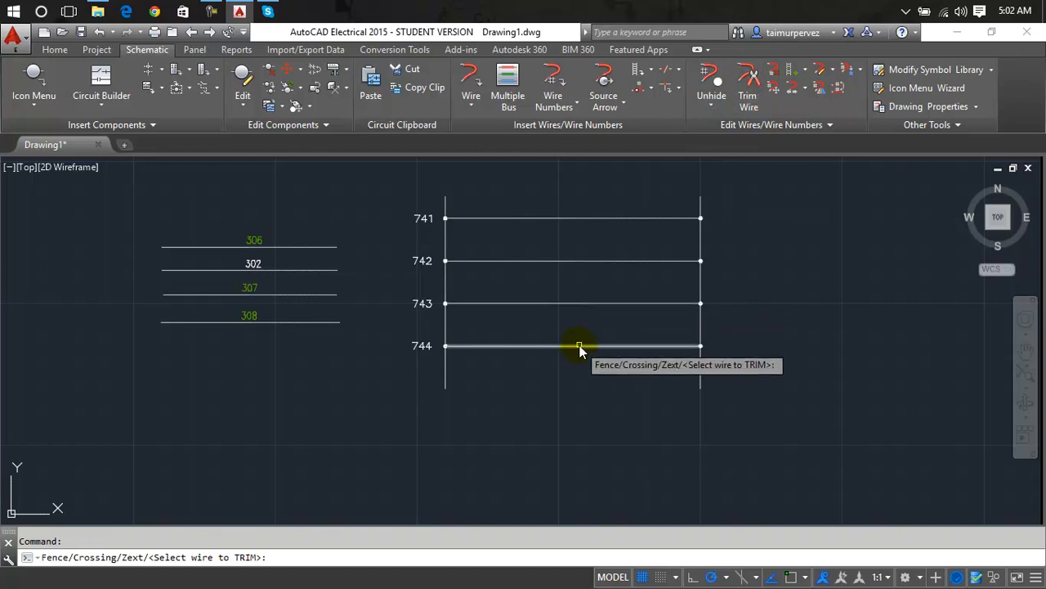
pyautogui.click(577, 344)
pyautogui.press('Escape')
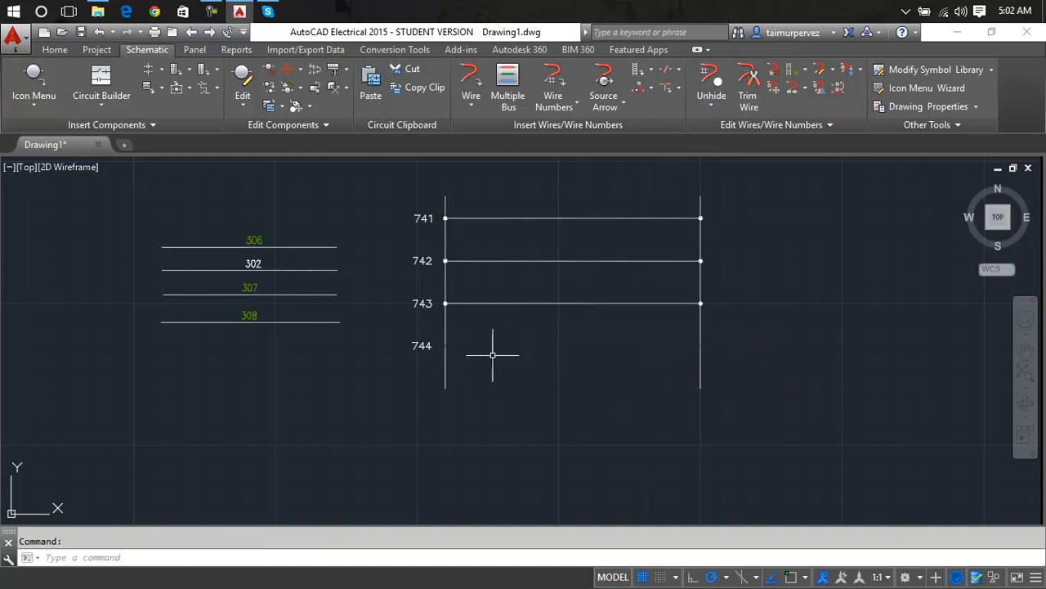
# Add a rung at line reference 744 with Add Rung, picking points on the ladder's left and right rails.
pyautogui.click(806, 73)
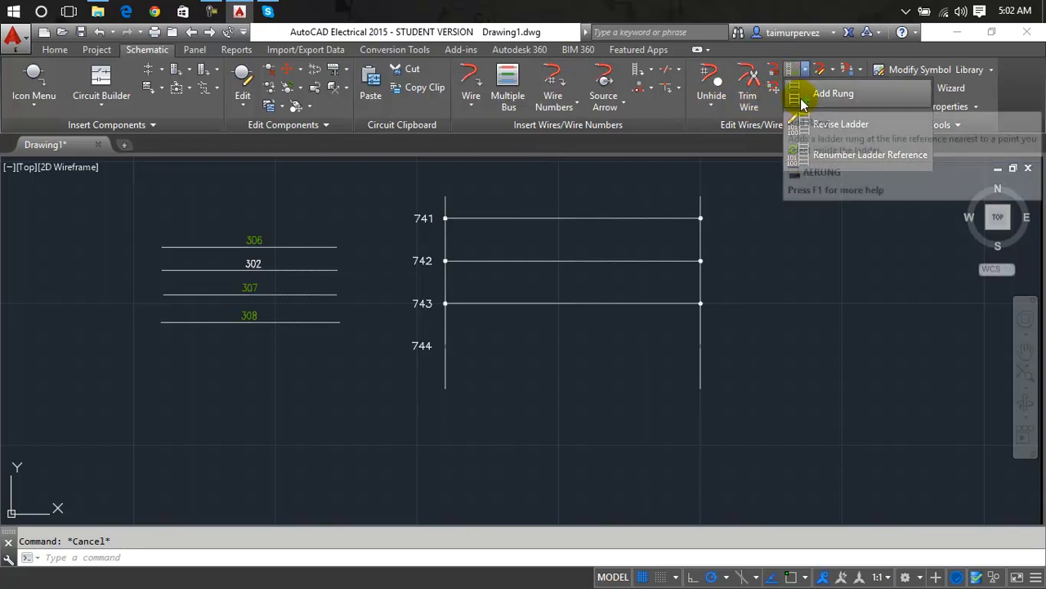
pyautogui.click(798, 95)
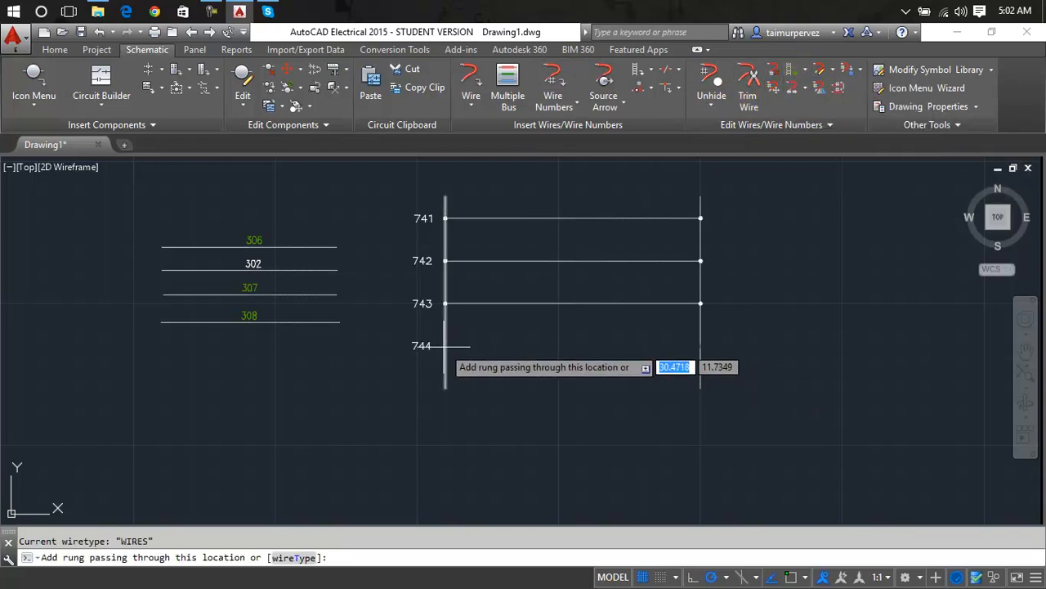
pyautogui.click(444, 346)
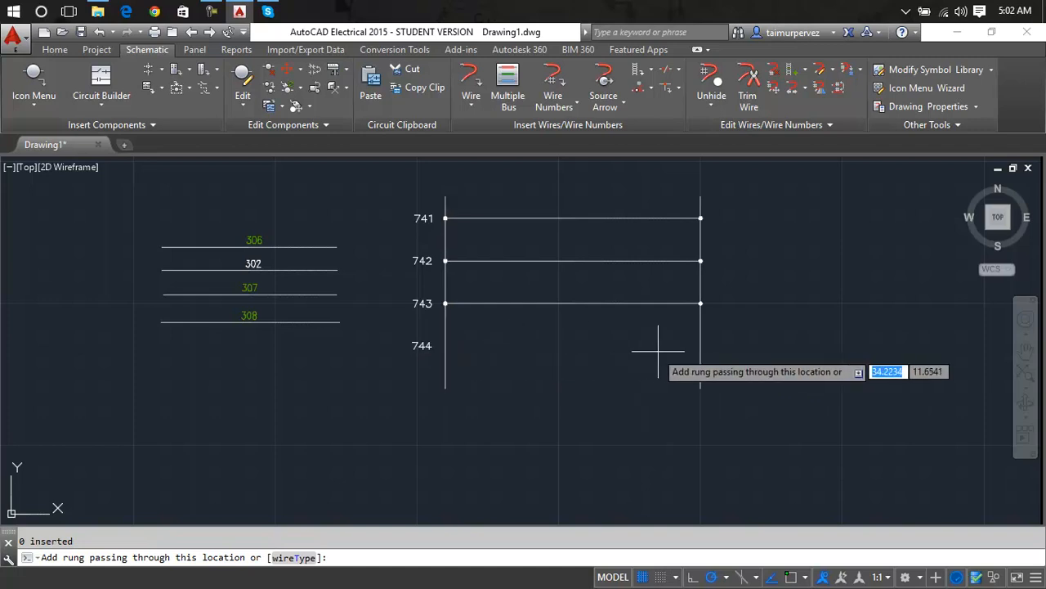
pyautogui.click(700, 349)
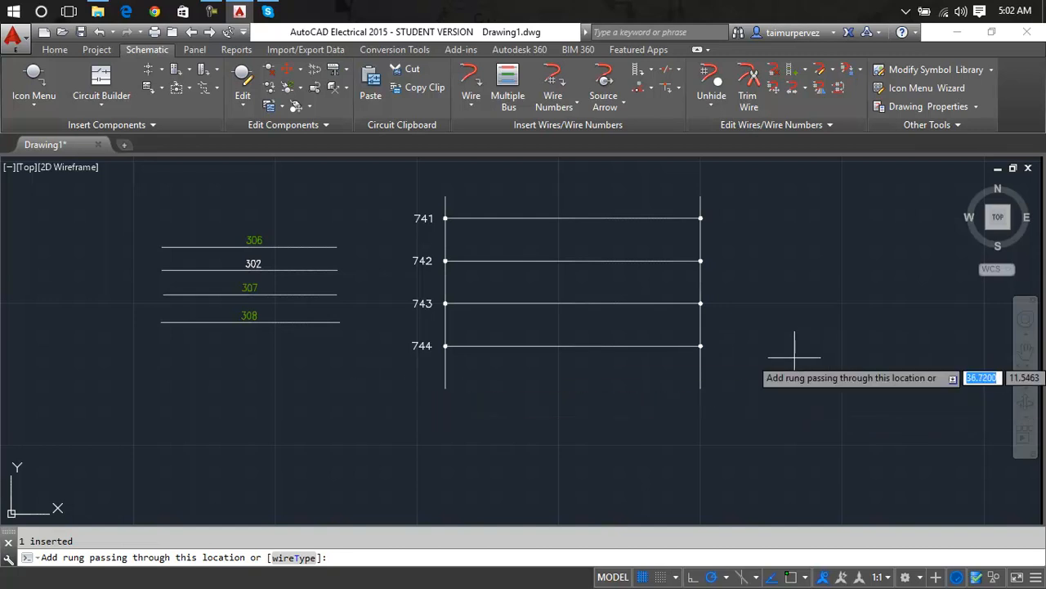
# Try to add another rung below rung 744 at points on the left and right rails.
pyautogui.scroll(4, 447, 382)
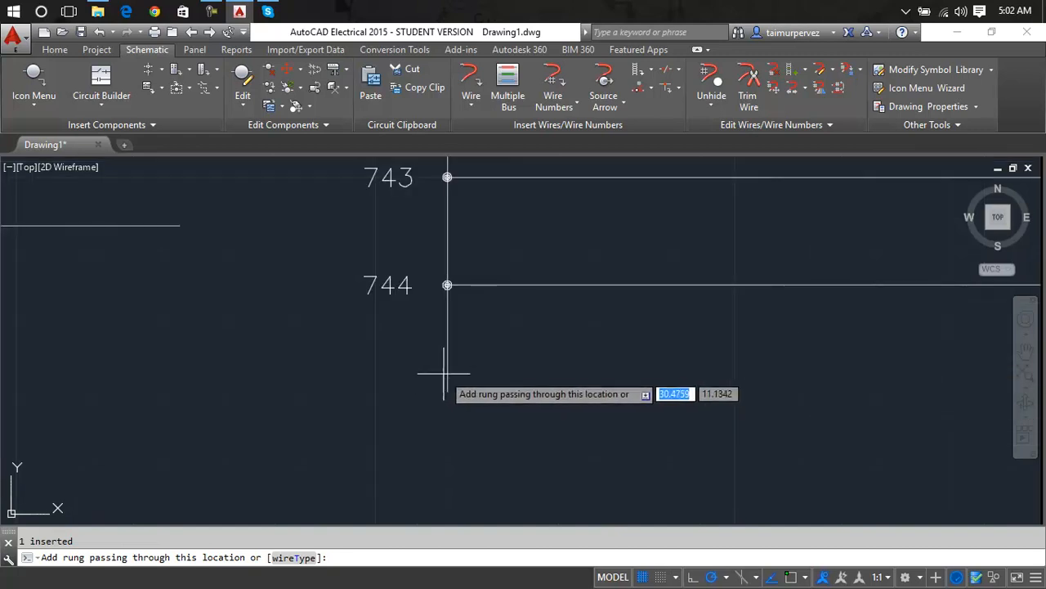
pyautogui.click(447, 366)
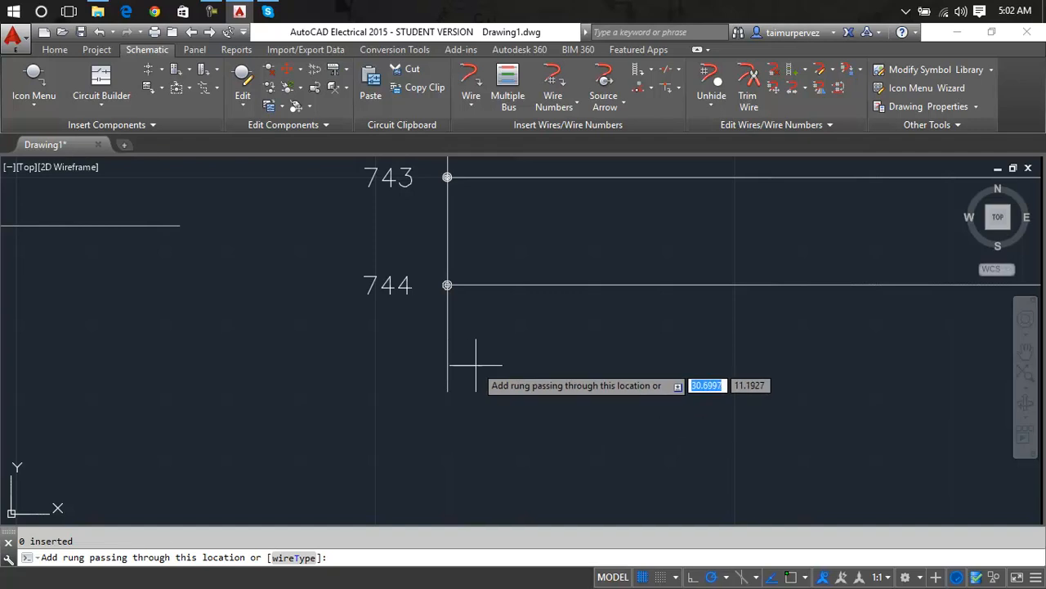
pyautogui.scroll(-2, 510, 366)
pyautogui.scroll(-1, 517, 384)
pyautogui.moveTo(518, 384); pyautogui.dragTo(444, 389, button='middle')
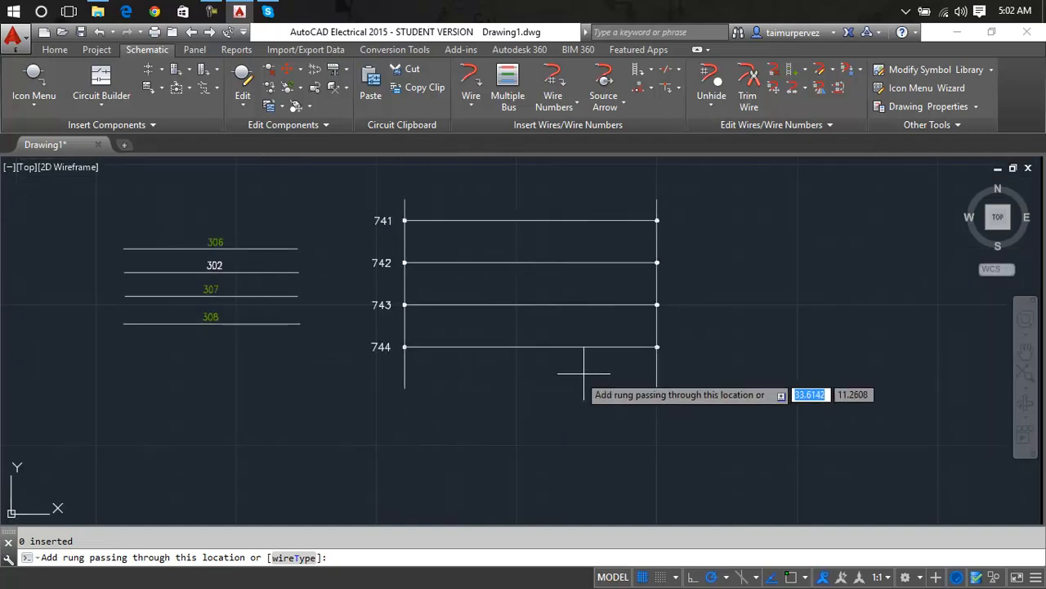
pyautogui.click(656, 377)
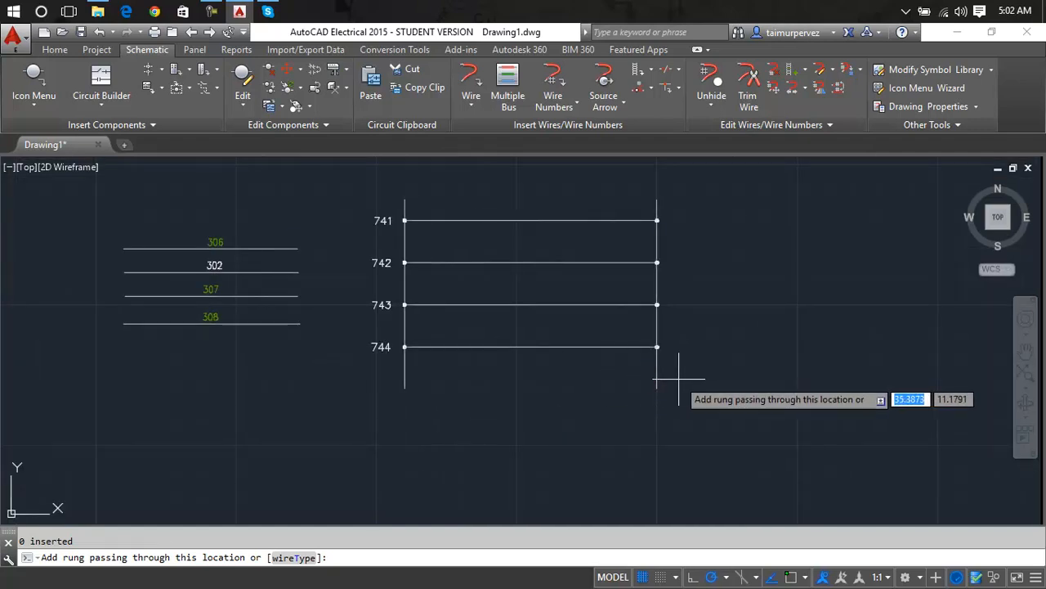
pyautogui.press('Escape')
# Undo the addition of the rung at line reference 744.
pyautogui.click(584, 347)
pyautogui.press('Escape')
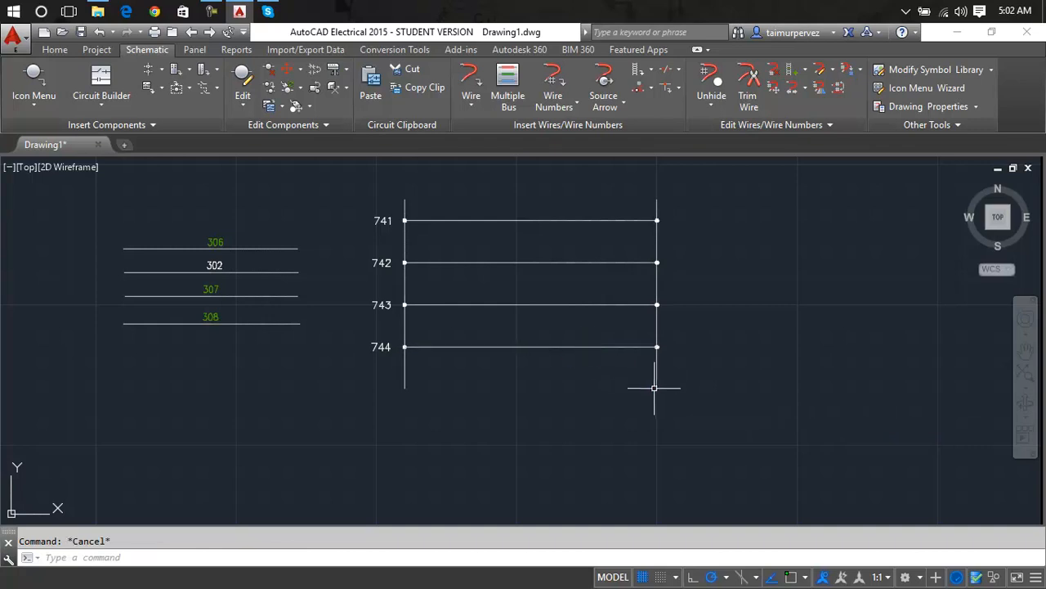
pyautogui.hotkey('ctrl', 'z')
pyautogui.hotkey('ctrl', 'z')
# Try to add a rung at line reference 744 with Add Rung, picking points on the left and right rails.
pyautogui.scroll(4, 599, 346)
pyautogui.moveTo(626, 338)
pyautogui.mouseDown(button='middle')
pyautogui.moveTo(605, 346)
pyautogui.moveTo(726, 286)
pyautogui.mouseUp(button='middle')
pyautogui.scroll(5, 393, 307)
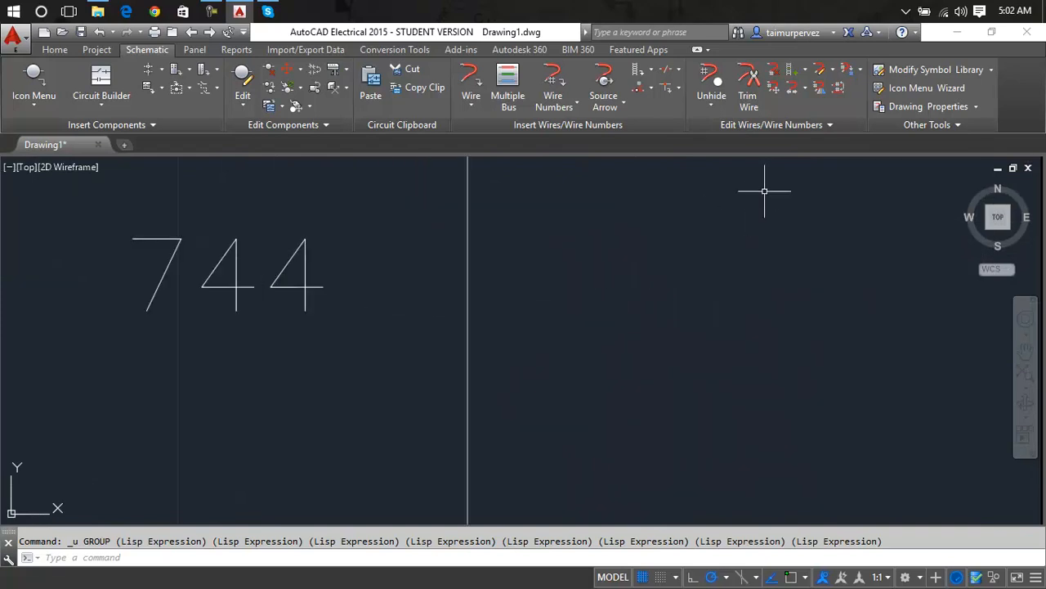
pyautogui.click(797, 87)
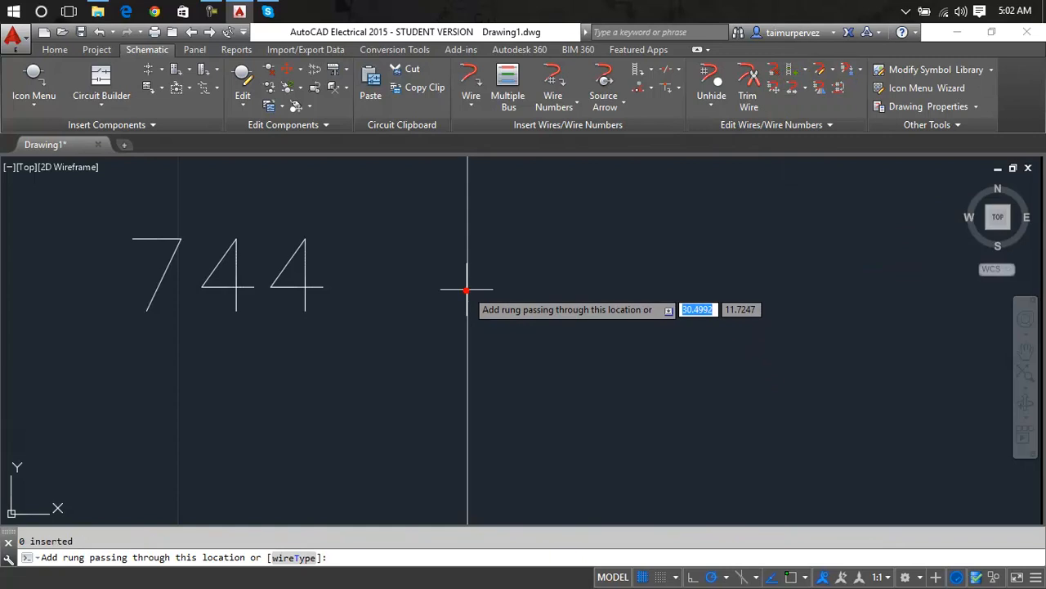
pyautogui.scroll(-6, 535, 299)
pyautogui.moveTo(539, 304); pyautogui.dragTo(364, 373, button='middle')
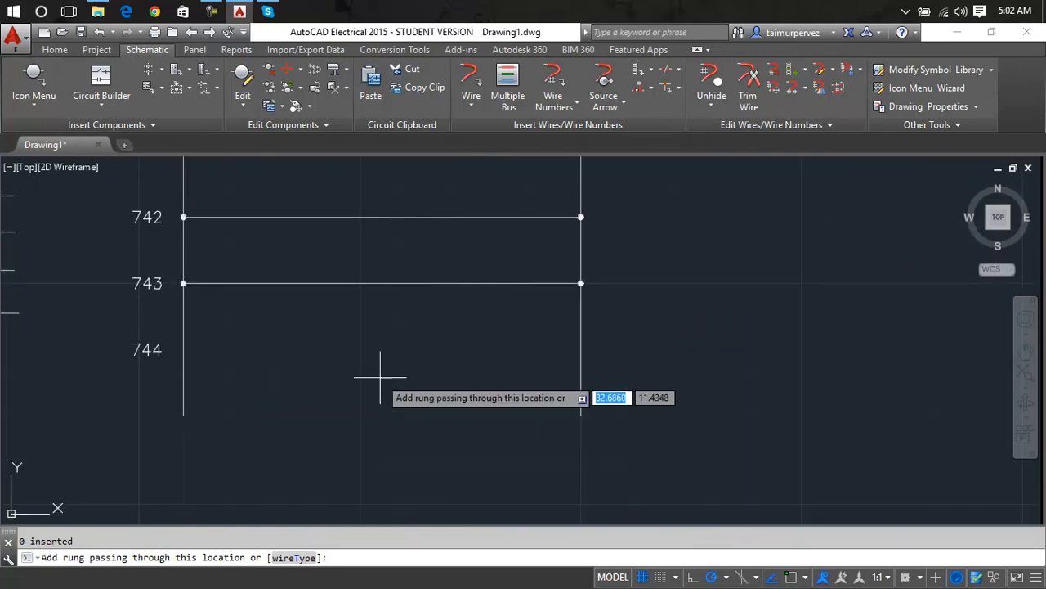
pyautogui.scroll(3, 580, 353)
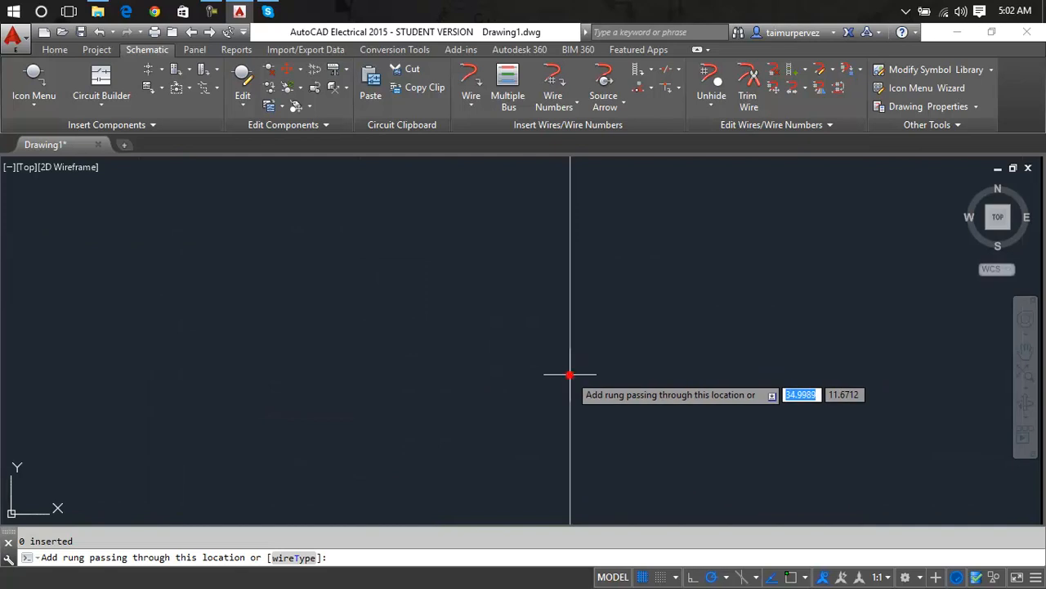
pyautogui.press('Escape')
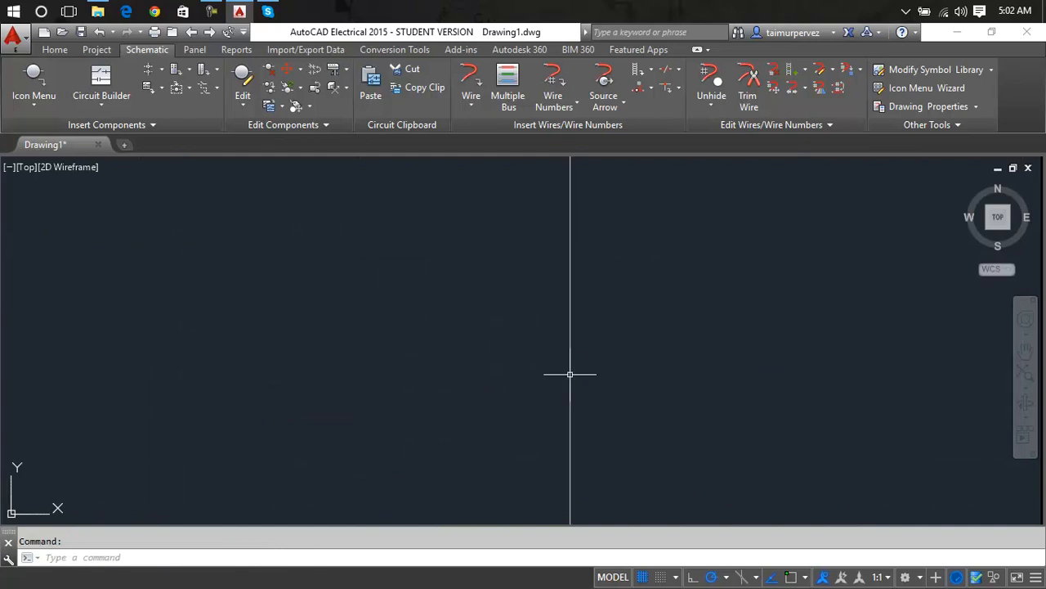
# Erase reference number 744 and try to add a rung from a point on the left rail below rung 743.
pyautogui.scroll(-5, 569, 374)
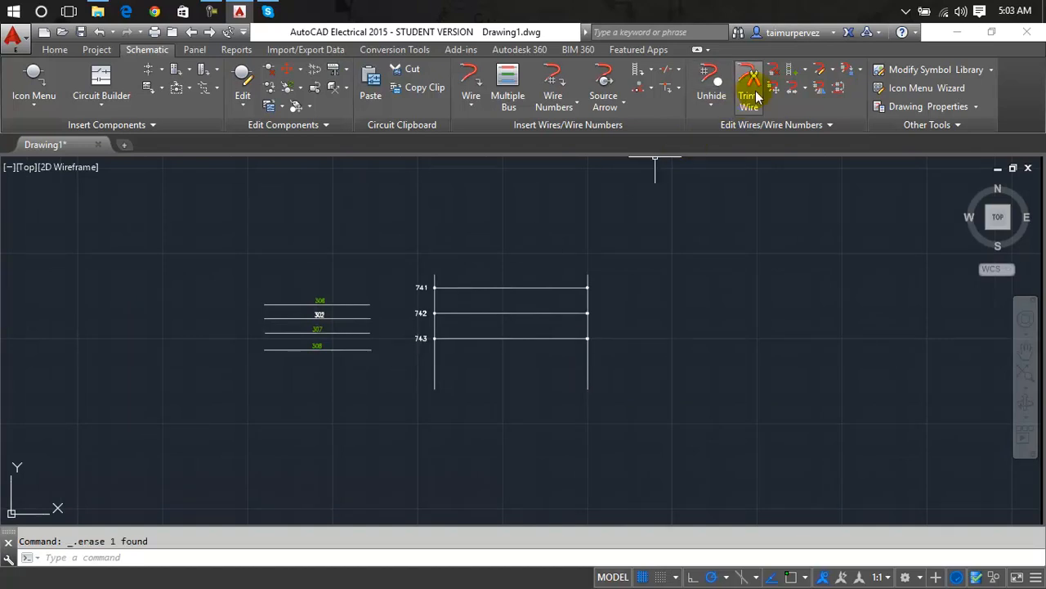
pyautogui.click(804, 70)
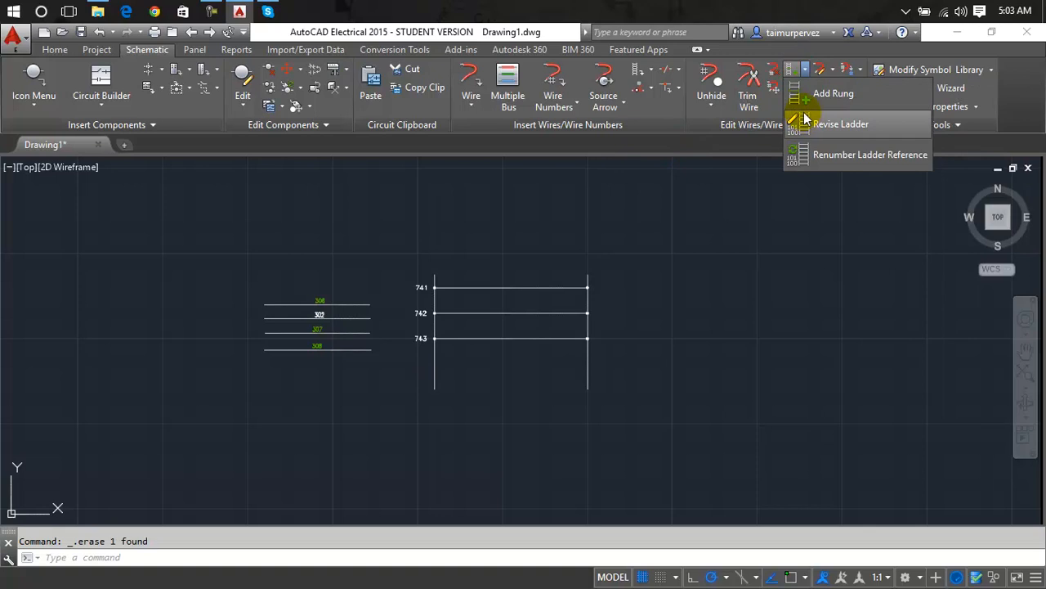
pyautogui.click(809, 96)
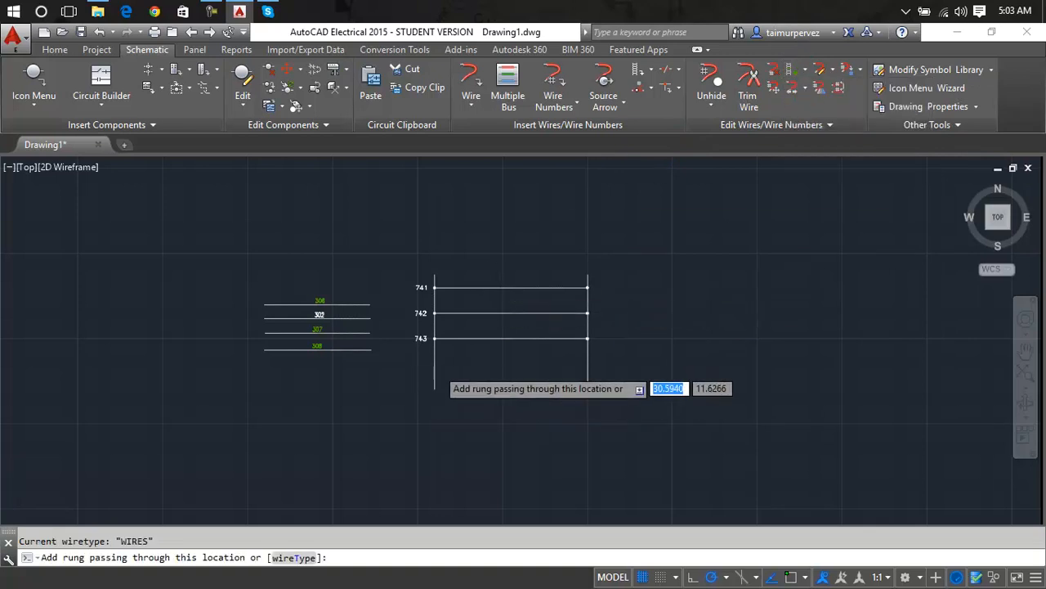
pyautogui.scroll(5, 432, 377)
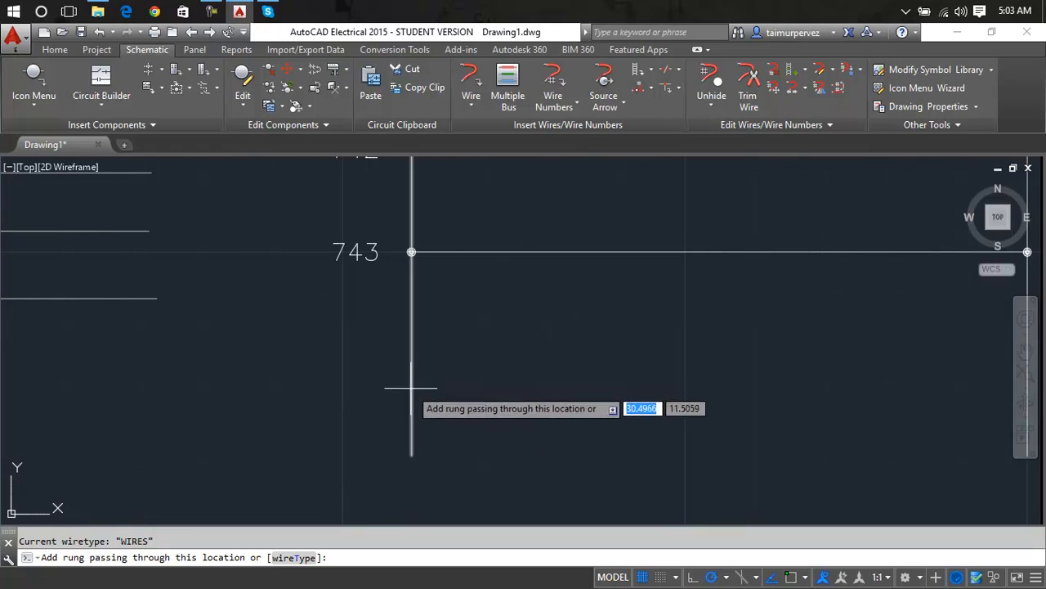
pyautogui.click(411, 389)
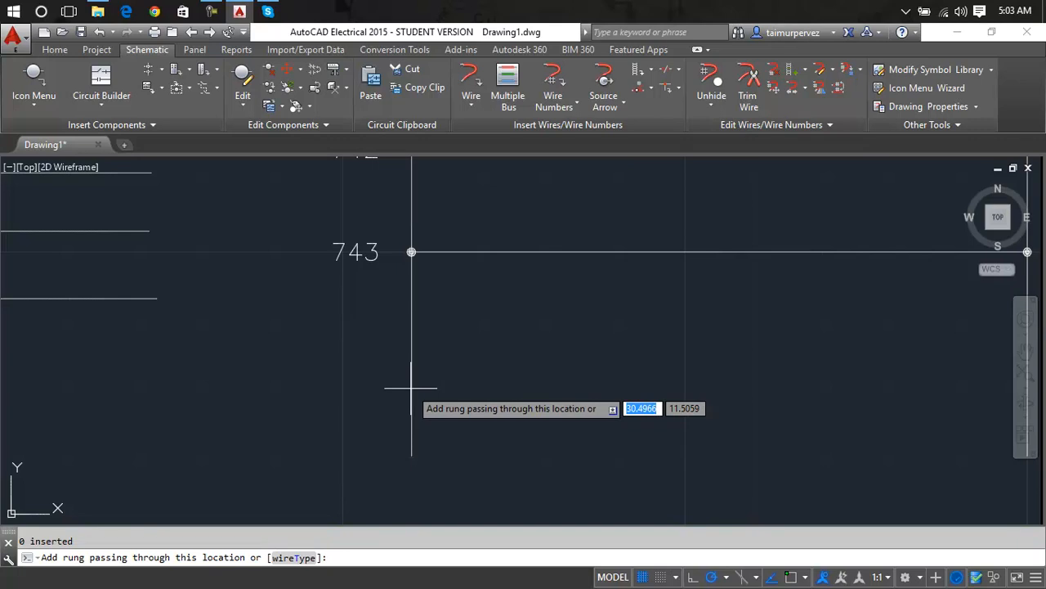
pyautogui.rightClick(411, 389)
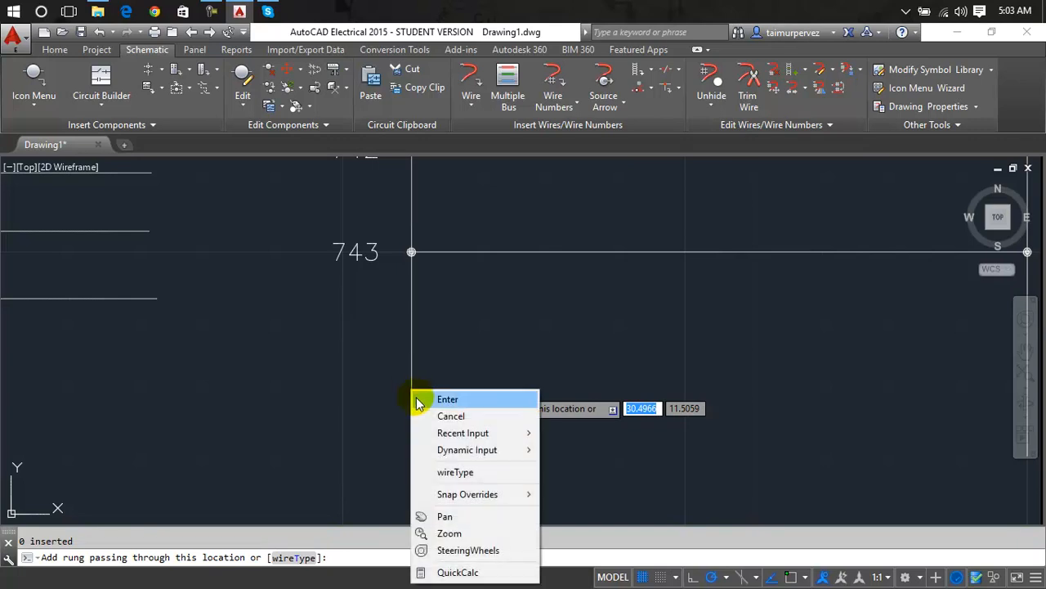
pyautogui.click(417, 399)
# Select the left rail and the whole ladder in turn to examine them, clearing each selection.
pyautogui.click(411, 372)
pyautogui.scroll(-6, 467, 329)
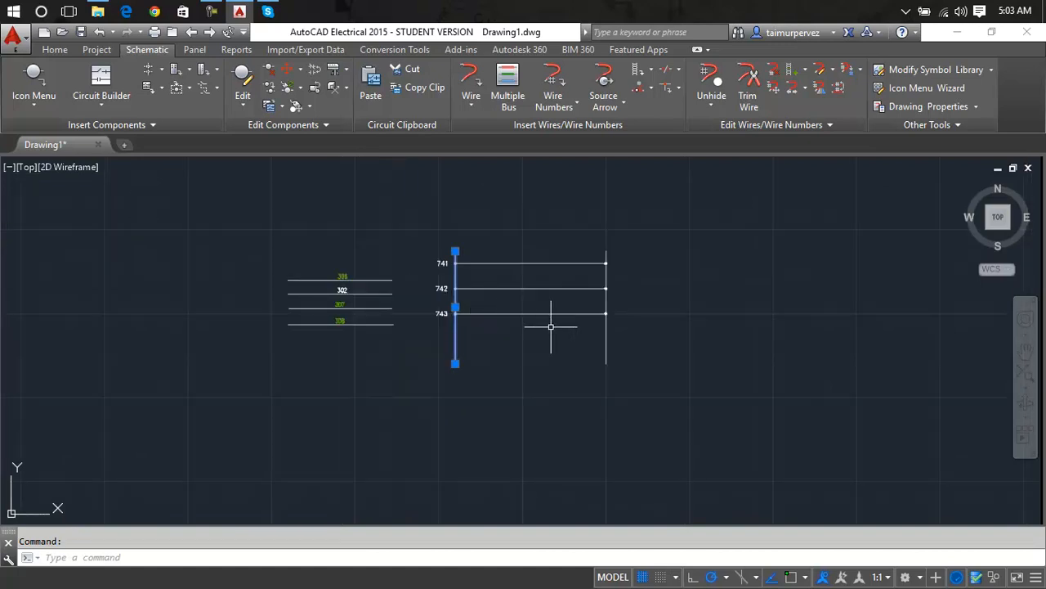
pyautogui.press('Escape')
pyautogui.click(667, 210)
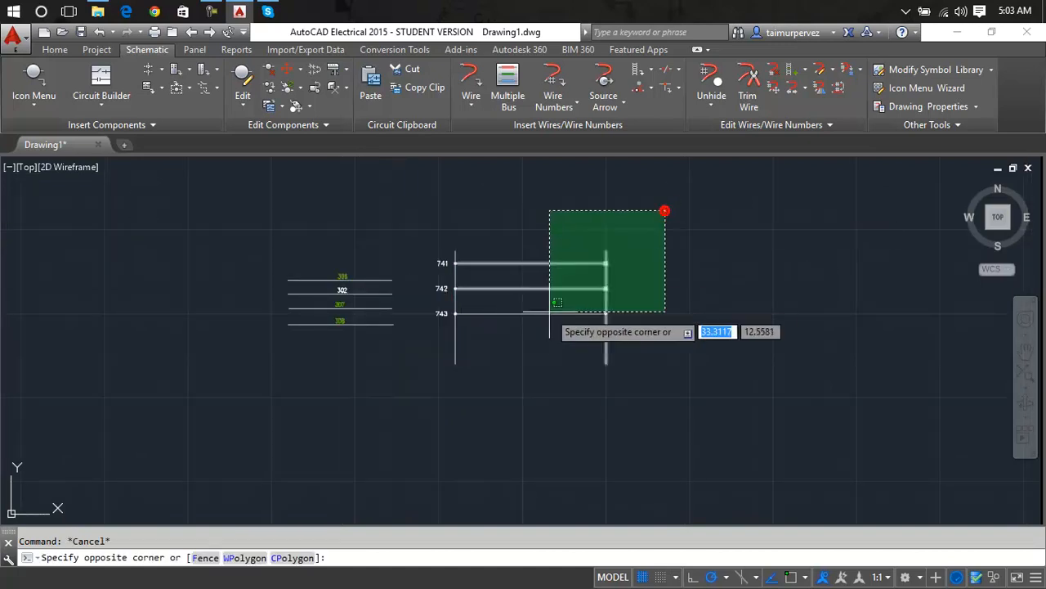
pyautogui.click(431, 418)
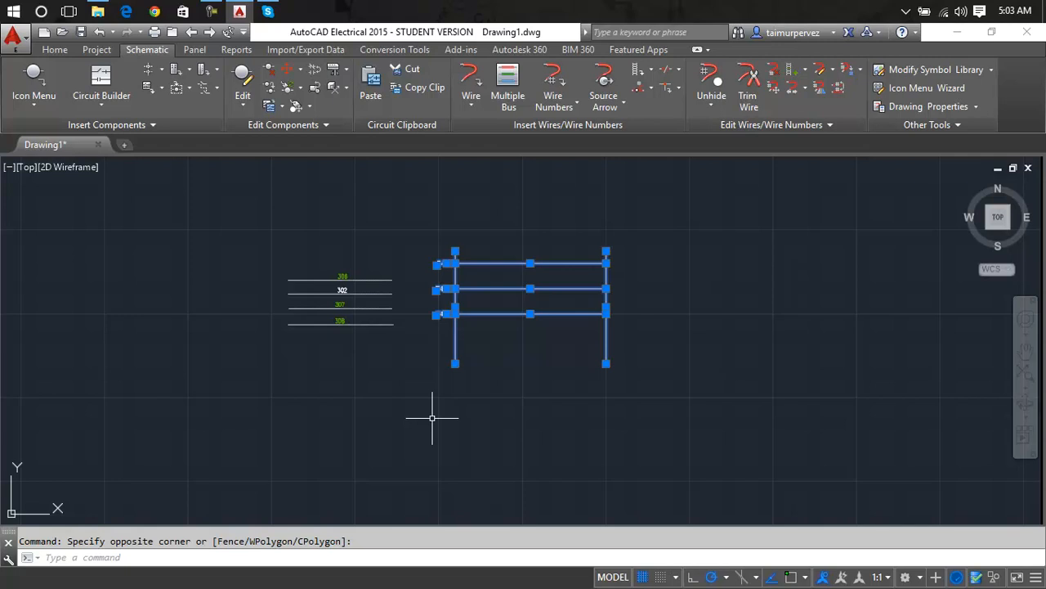
pyautogui.press('Escape')
# Erase the rung at line reference 743, keeping its reference number.
pyautogui.scroll(6, 444, 369)
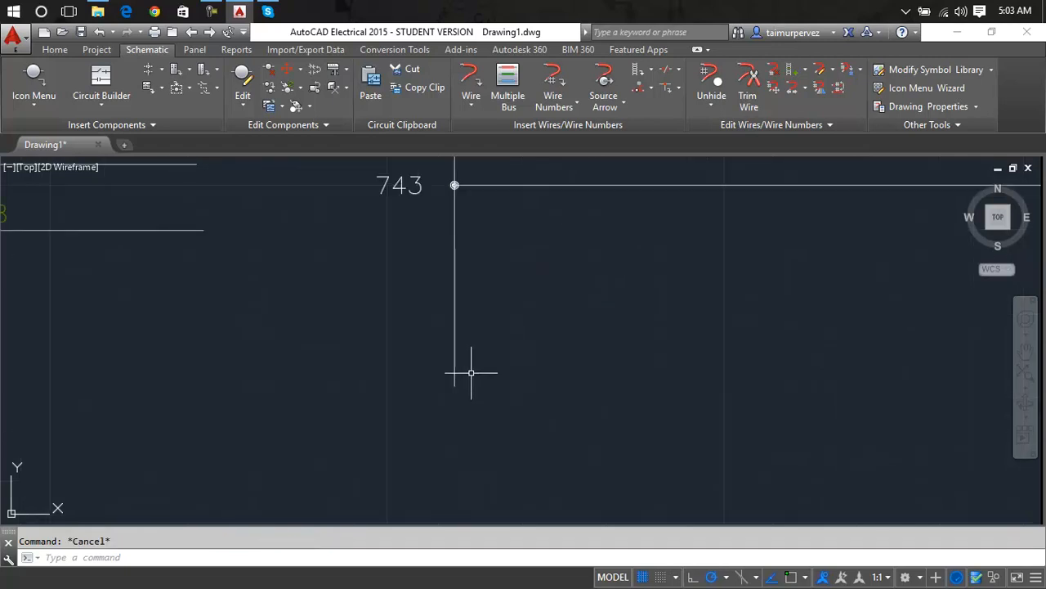
pyautogui.scroll(1, 471, 372)
pyautogui.scroll(-1, 477, 353)
pyautogui.moveTo(476, 352); pyautogui.dragTo(433, 411, button='middle')
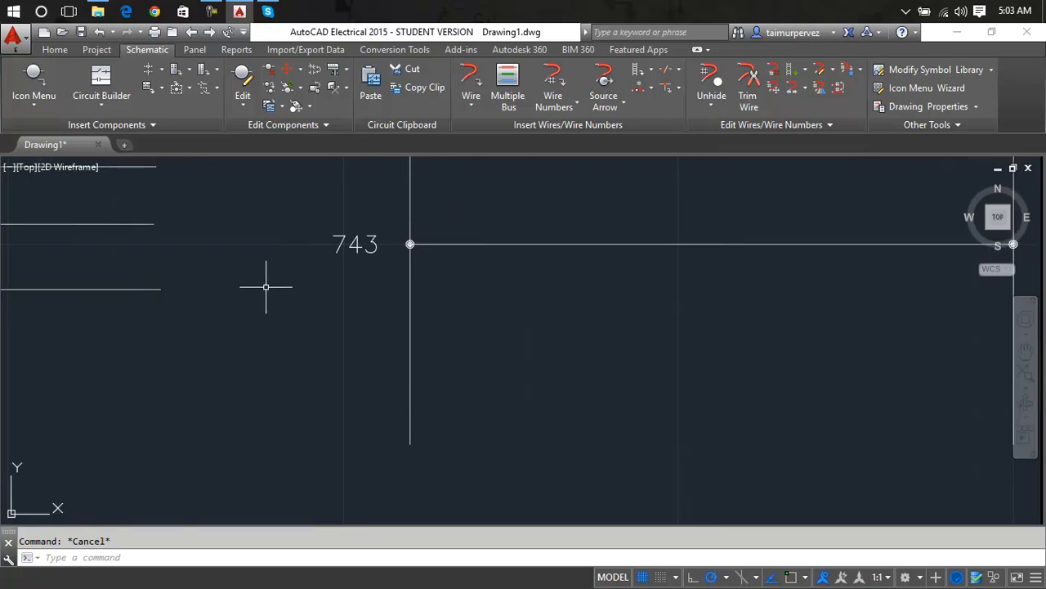
pyautogui.click(442, 244)
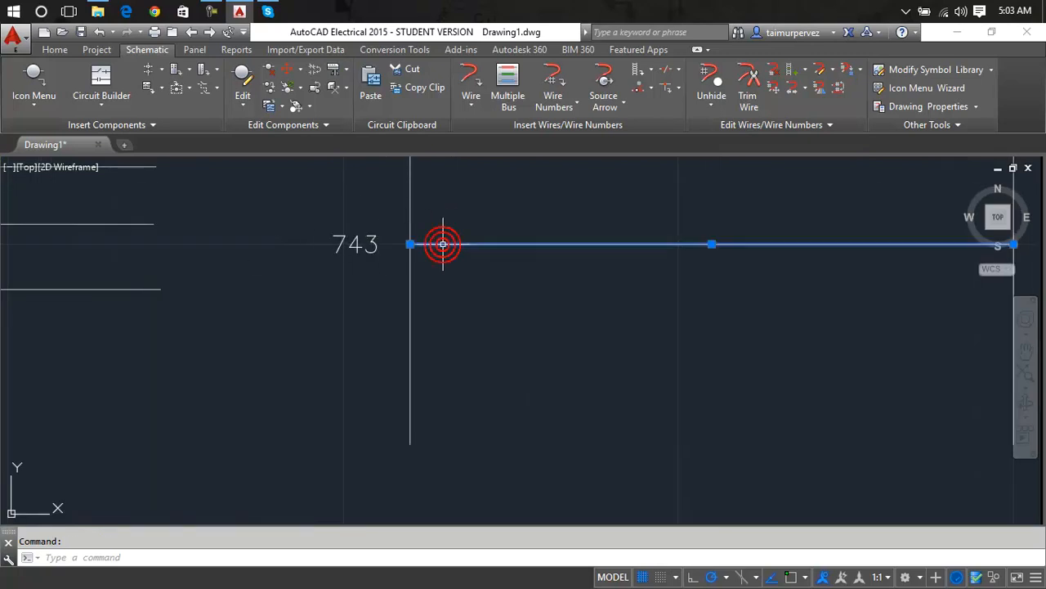
pyautogui.press('Delete')
# Add a rung at line reference 743 with Add Rung, picking the connection dot on the left rail.
pyautogui.scroll(5, 409, 243)
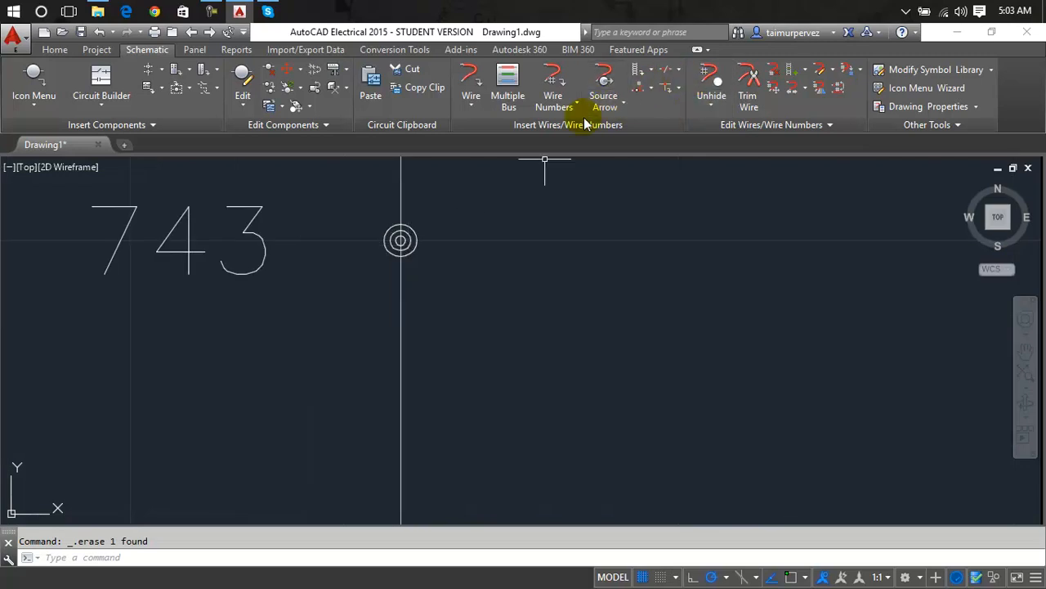
pyautogui.click(806, 74)
pyautogui.click(822, 93)
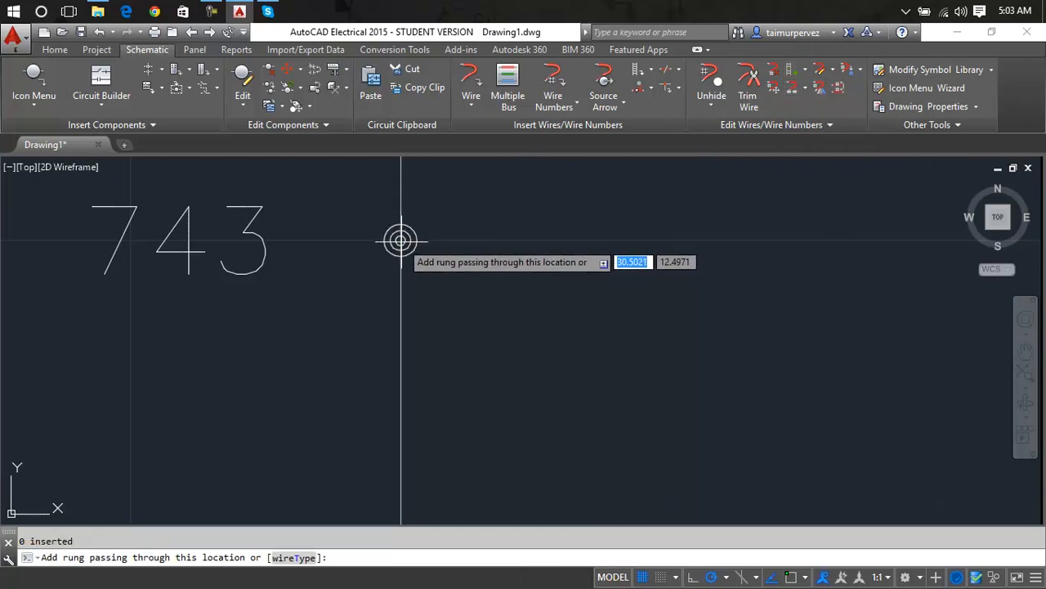
pyautogui.click(400, 240)
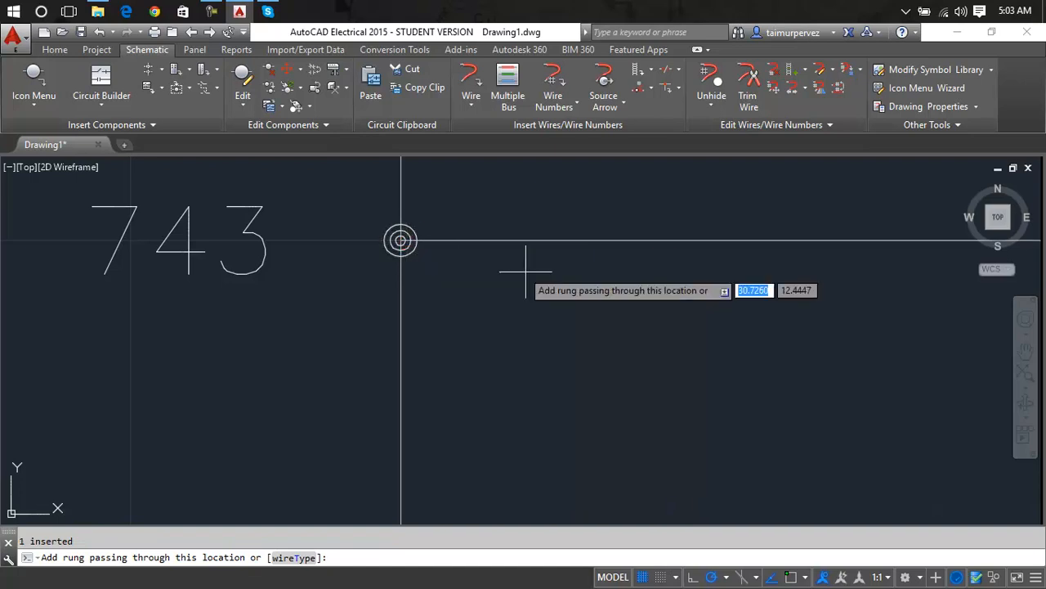
pyautogui.scroll(-5, 576, 292)
pyautogui.press('Escape')
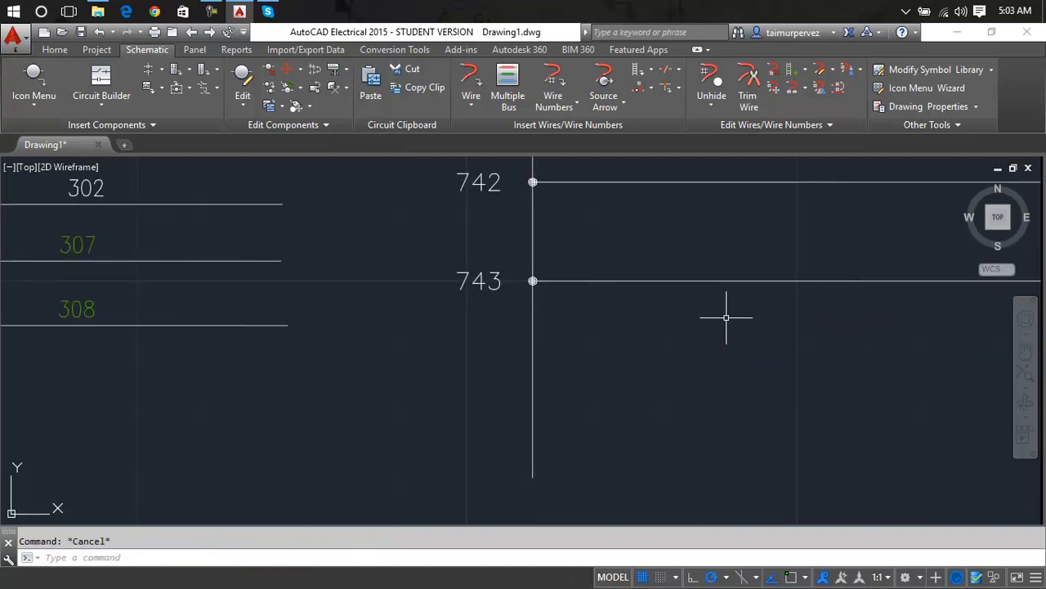
# Undo the rung addition and the erasure at line reference 743.
pyautogui.hotkey('ctrl', 'z')
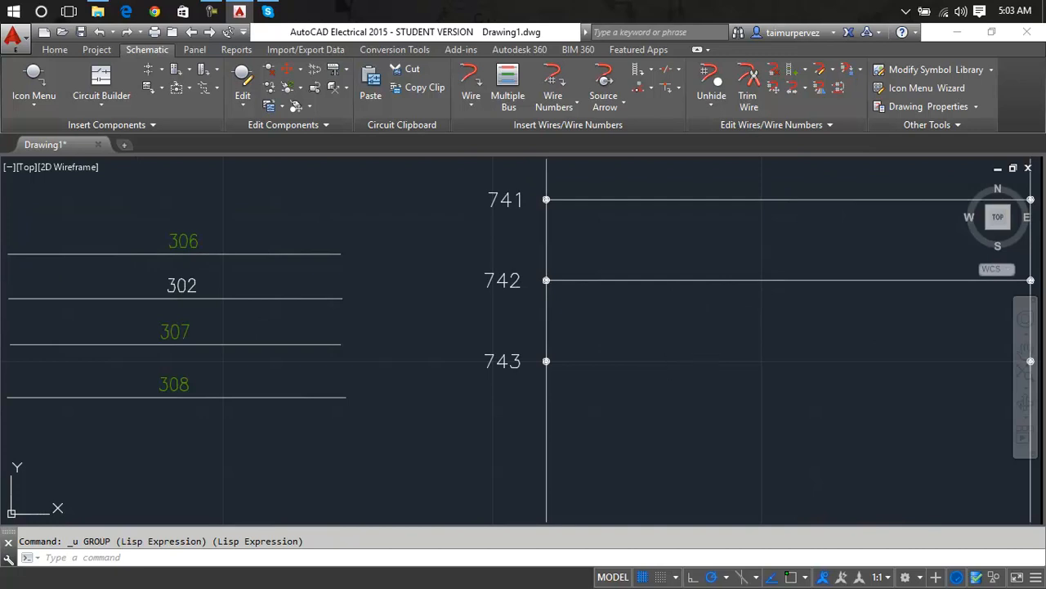
pyautogui.hotkey('ctrl', 'z')
pyautogui.hotkey('ctrl', 'z')
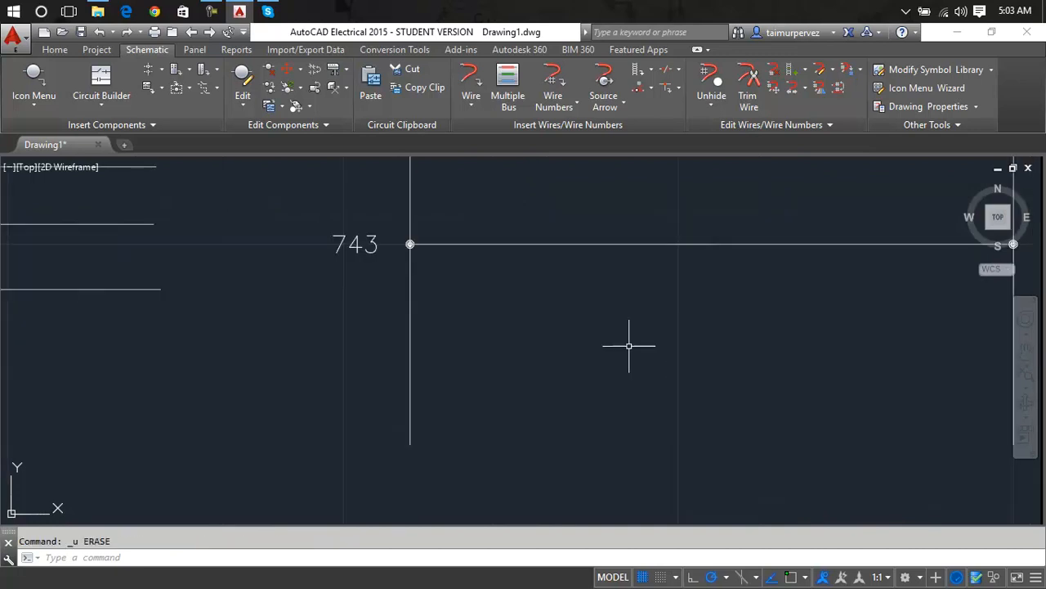
# Add a rung below rung 743 with Add Rung, picking a point just beside the left rail.
pyautogui.click(416, 398)
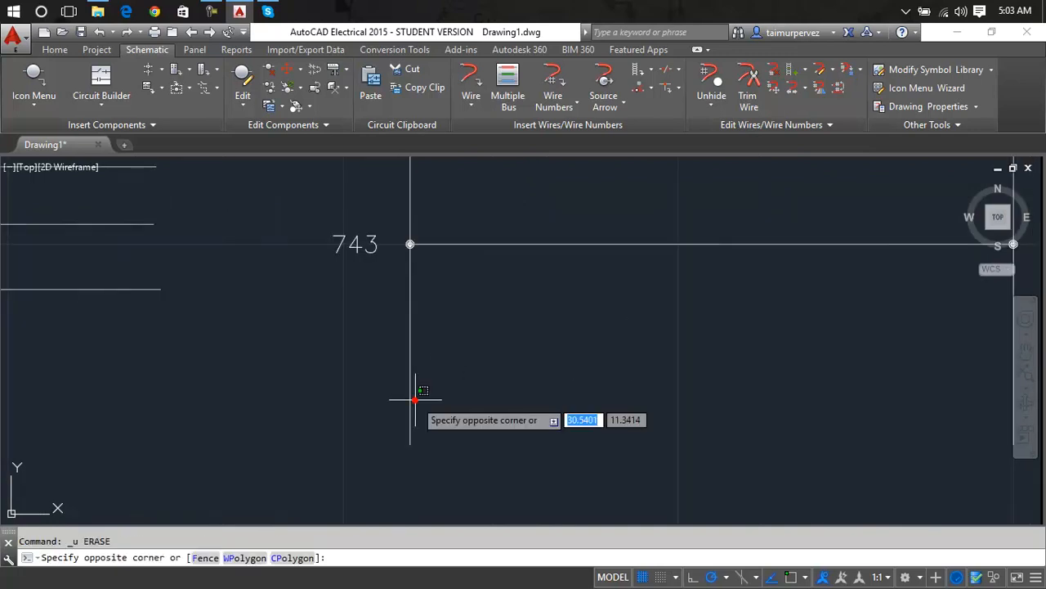
pyautogui.click(597, 390)
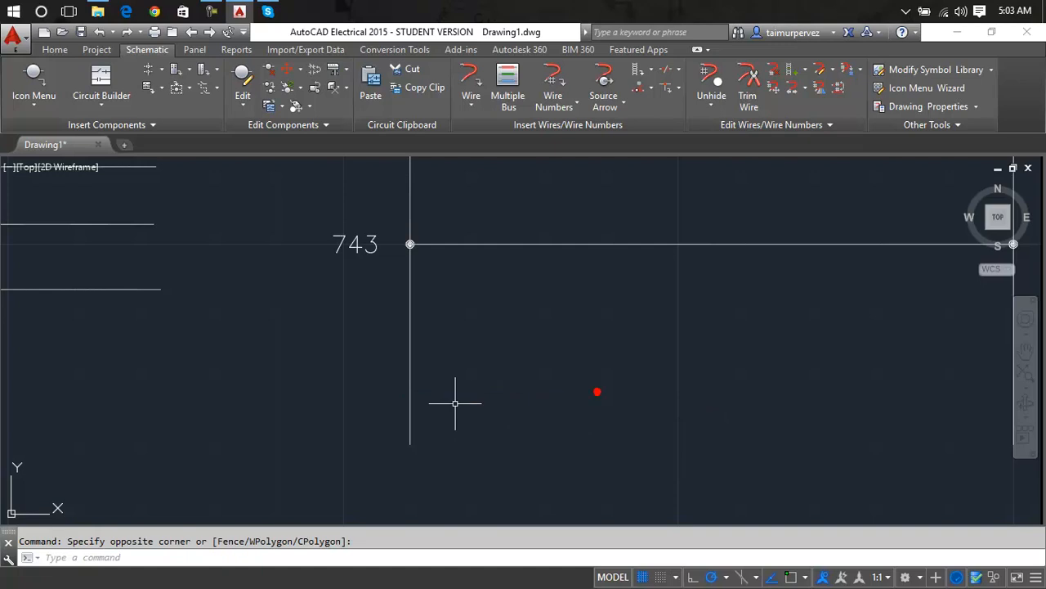
pyautogui.click(790, 69)
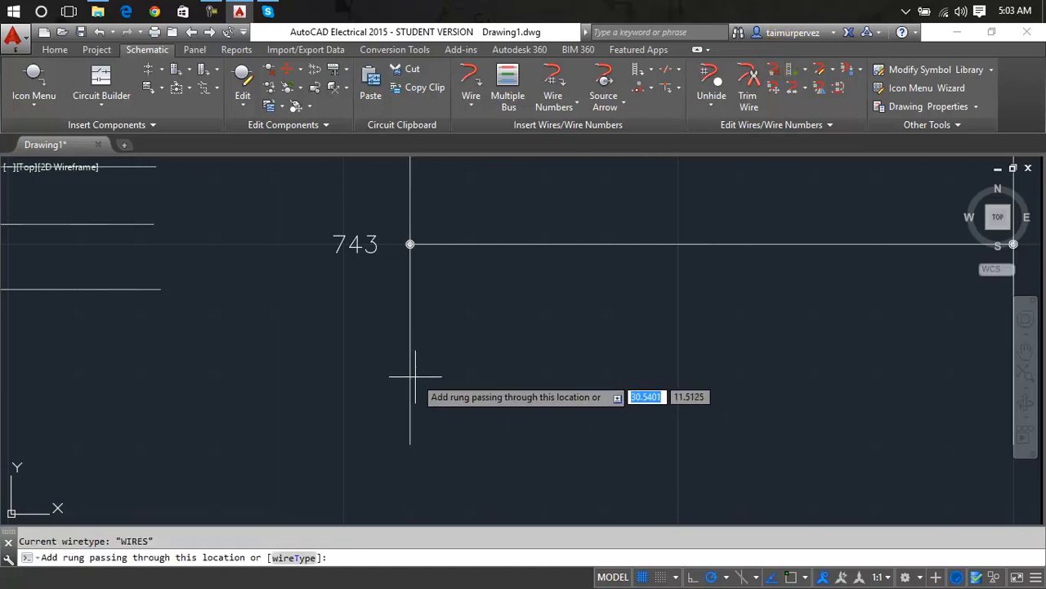
pyautogui.click(415, 345)
pyautogui.scroll(-4, 426, 371)
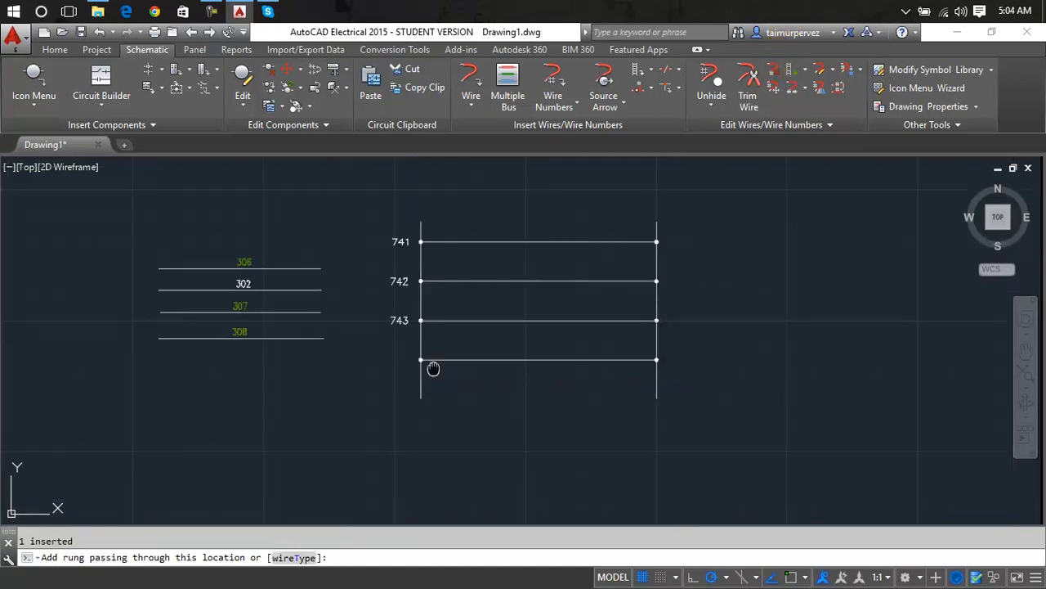
# Try to add another rung near the lower end of the left rail, below the unnumbered rung.
pyautogui.scroll(6, 372, 356)
pyautogui.scroll(-2, 381, 345)
pyautogui.scroll(-2, 376, 245)
pyautogui.scroll(4, 355, 245)
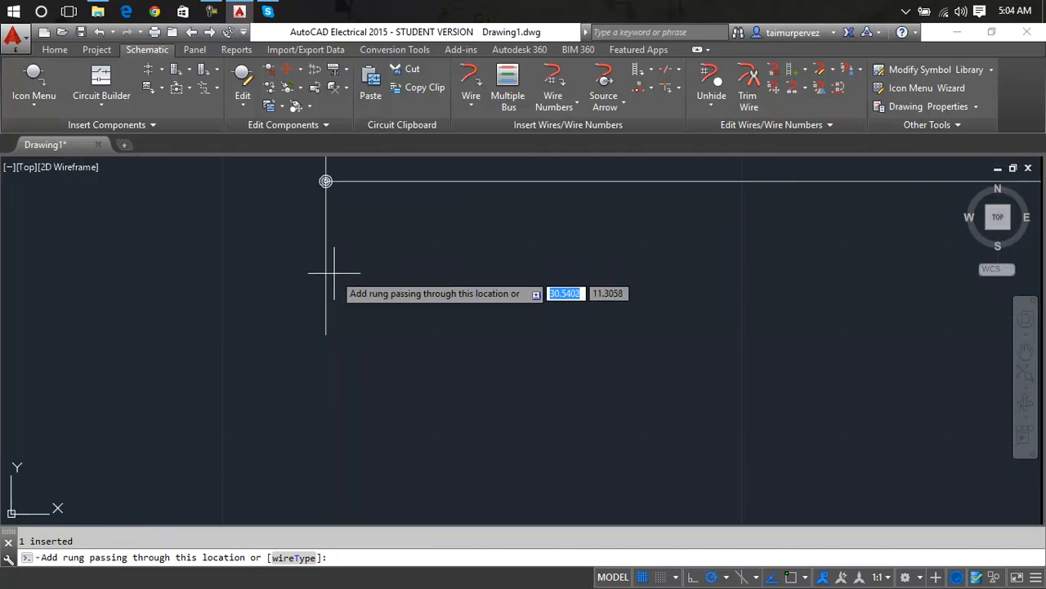
pyautogui.click(328, 272)
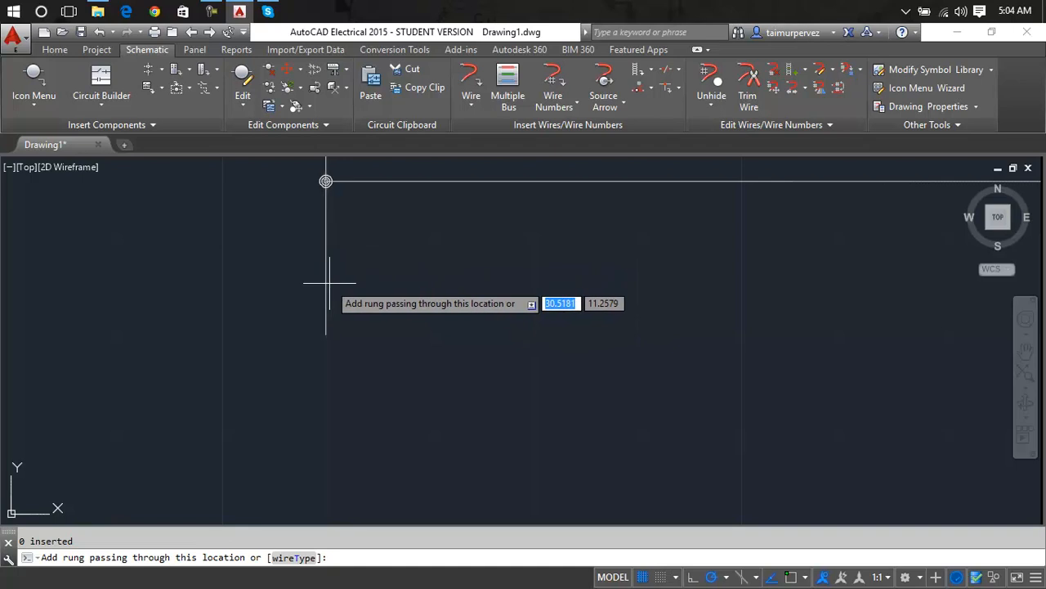
pyautogui.click(329, 282)
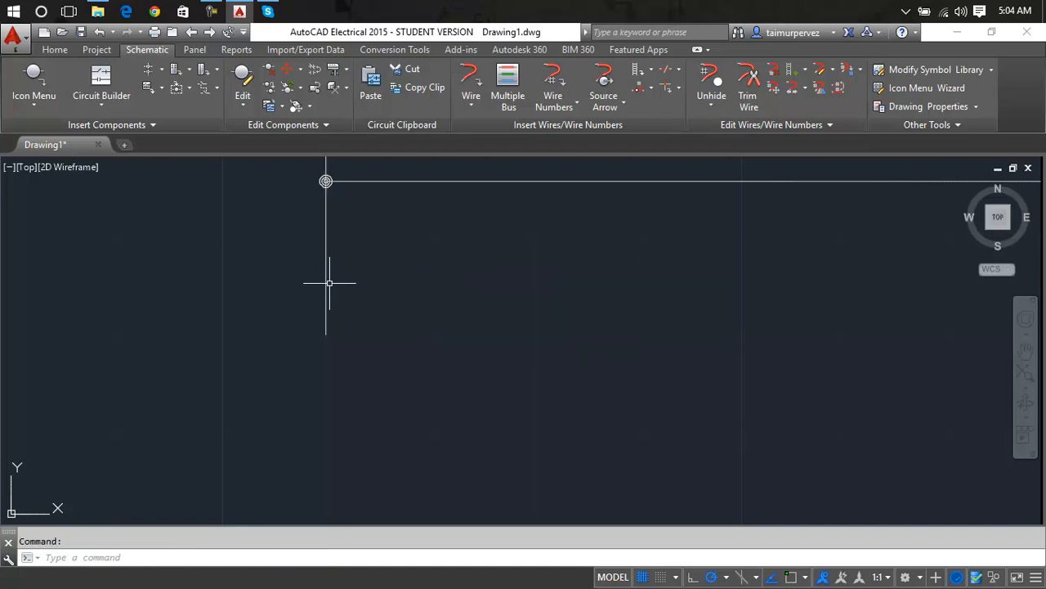
pyautogui.click(330, 283)
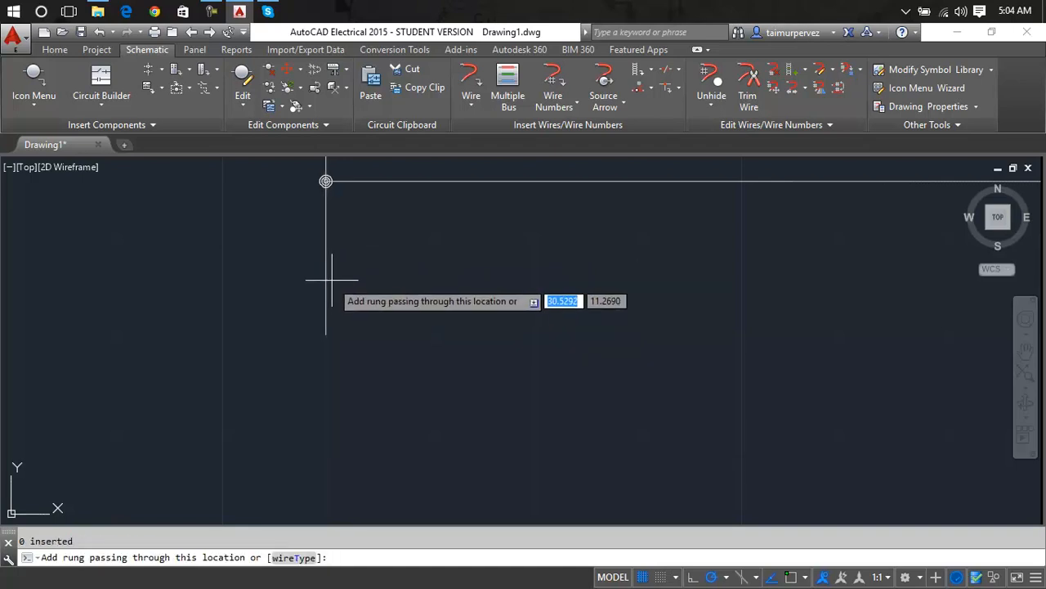
pyautogui.press('Return')
# Erase the unnumbered rung below line reference 743.
pyautogui.scroll(-5, 393, 224)
pyautogui.moveTo(449, 229); pyautogui.dragTo(374, 430, button='middle')
pyautogui.press('Escape')
pyautogui.click(409, 408)
pyautogui.press('Delete')
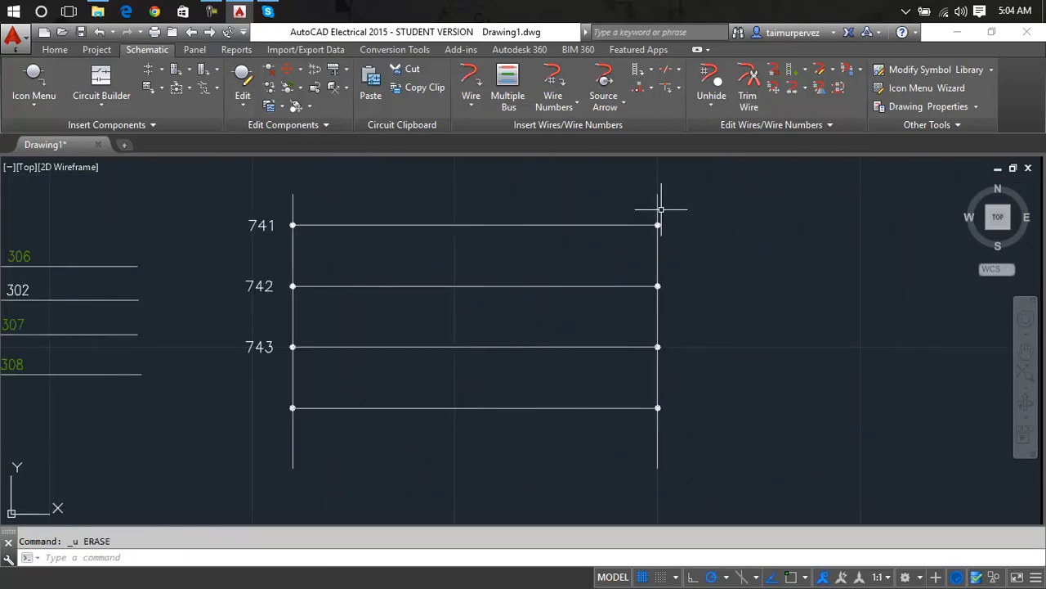
# Undo the erasure and the addition of the unnumbered rung, going back to the ladder with rungs 741 to 743.
pyautogui.hotkey('ctrl', 'z')
pyautogui.hotkey('ctrl', 'z')
pyautogui.hotkey('ctrl', 'z')
pyautogui.hotkey('ctrl', 'z')
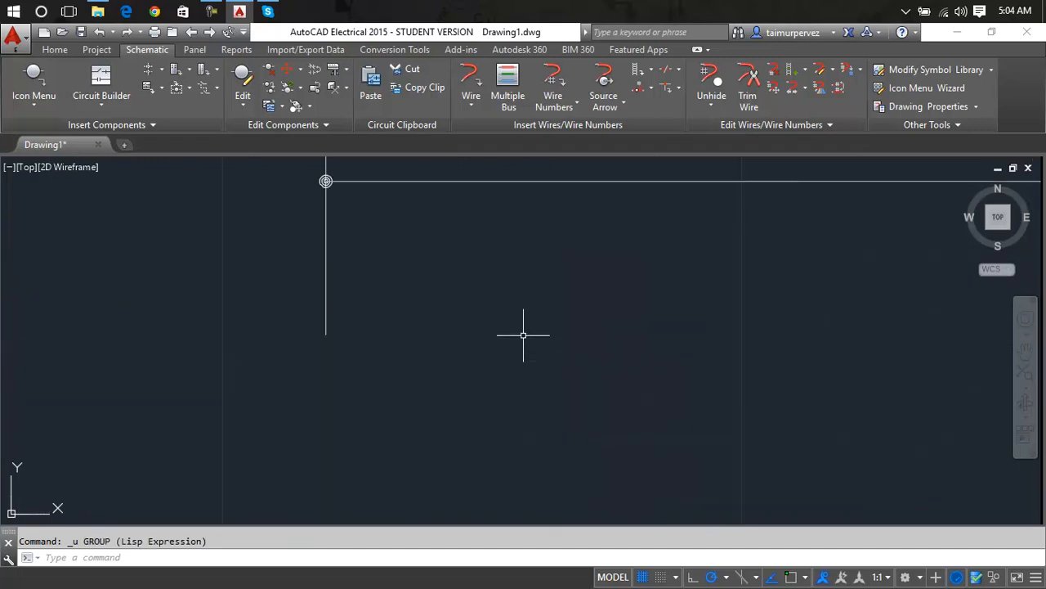
pyautogui.hotkey('ctrl', 'z')
pyautogui.hotkey('ctrl', 'z')
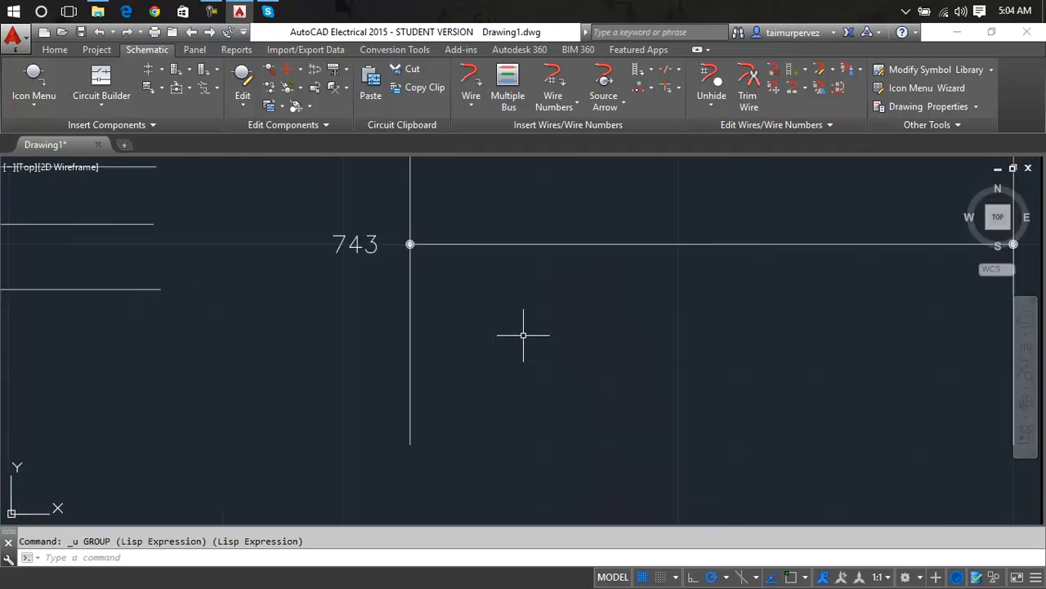
pyautogui.hotkey('ctrl', 'z')
pyautogui.hotkey('ctrl', 'z')
pyautogui.hotkey('ctrl', 'z')
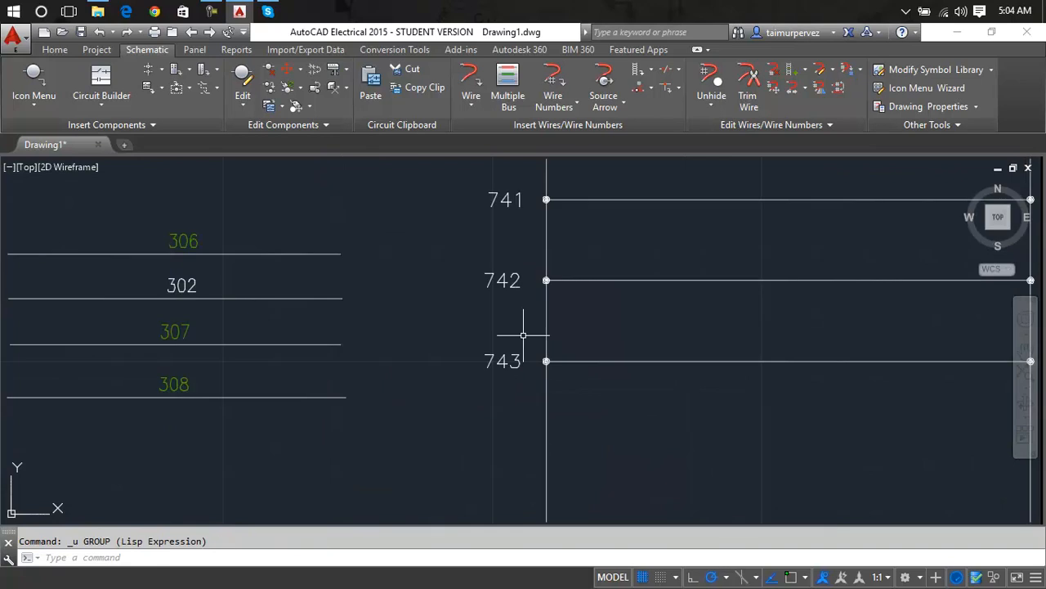
# Add a rung below rung 743 with Add Rung, picking a point on the ladder's left rail.
pyautogui.scroll(2, 521, 345)
pyautogui.moveTo(521, 346); pyautogui.dragTo(510, 199, button='middle')
pyautogui.scroll(2, 511, 198)
pyautogui.scroll(4, 365, 248)
pyautogui.moveTo(370, 251)
pyautogui.mouseDown(button='middle')
pyautogui.moveTo(521, 276)
pyautogui.moveTo(583, 350)
pyautogui.mouseUp(button='middle')
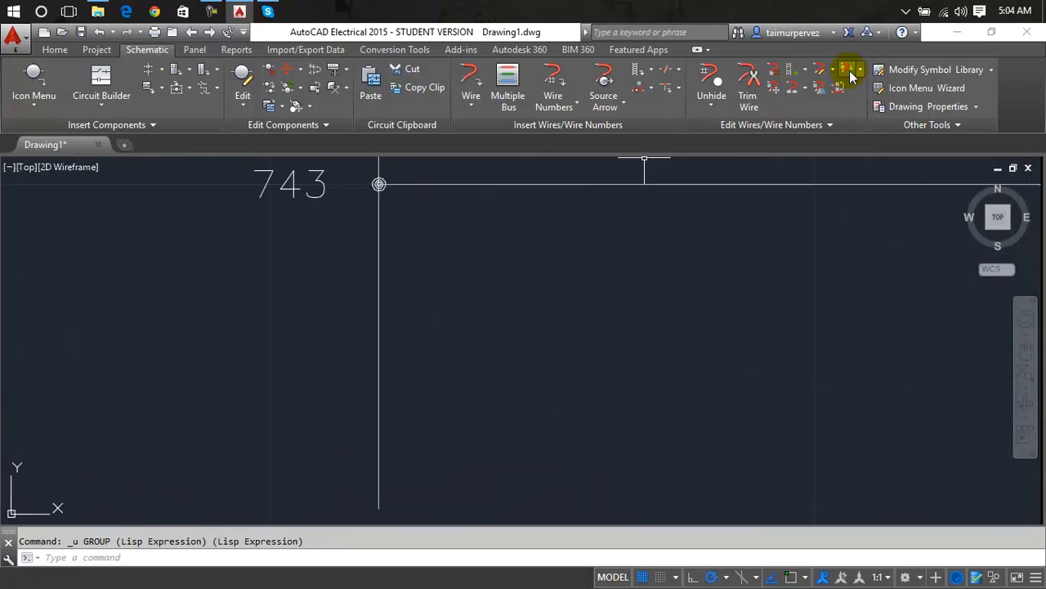
pyautogui.click(802, 73)
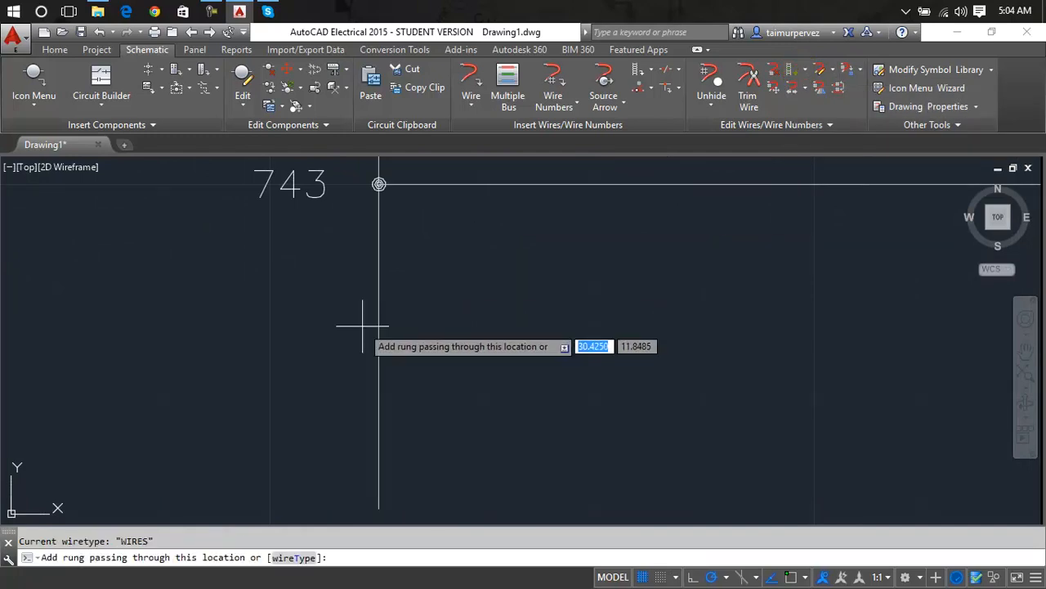
pyautogui.click(381, 348)
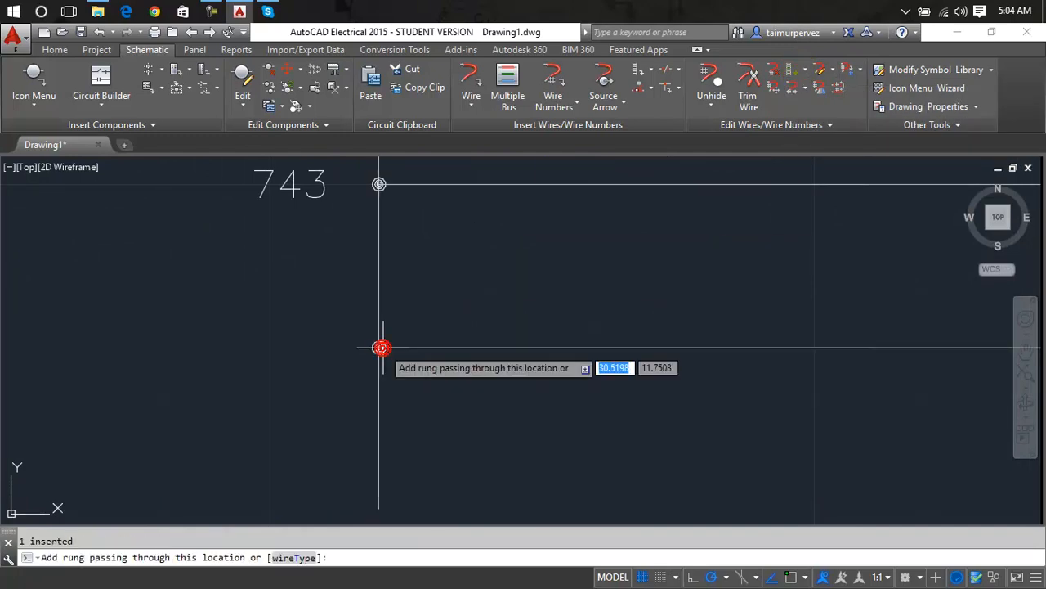
pyautogui.scroll(-4, 839, 269)
pyautogui.moveTo(840, 269); pyautogui.dragTo(580, 364, button='middle')
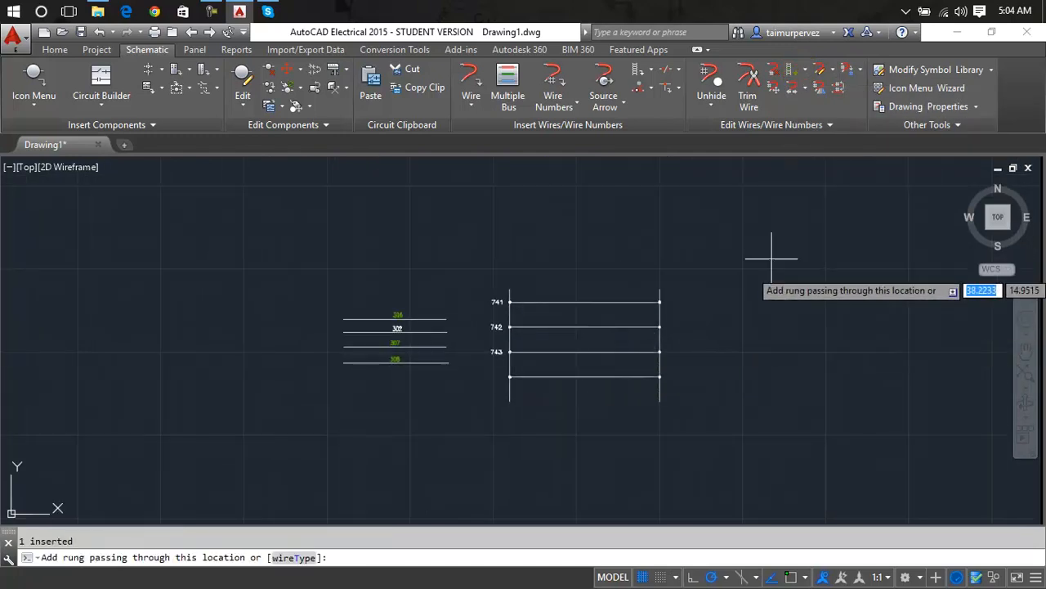
pyautogui.press('Escape')
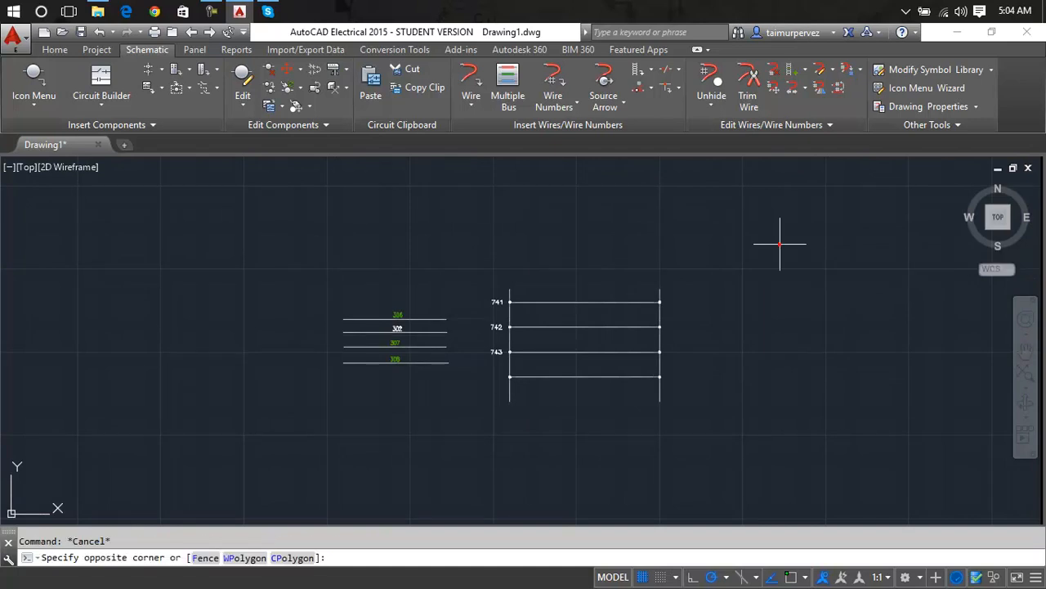
# Open a new start tab, try to run Reset Settings to Default - AutoCAD Electrical from Windows search, and return to Drawing1.
pyautogui.click(780, 242)
pyautogui.click(487, 436)
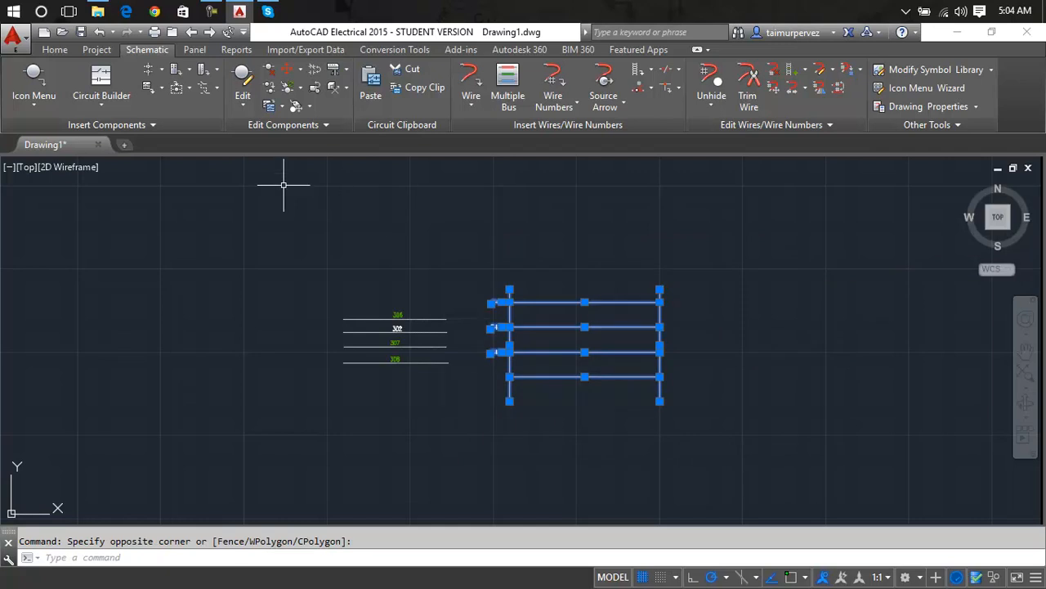
pyautogui.click(125, 146)
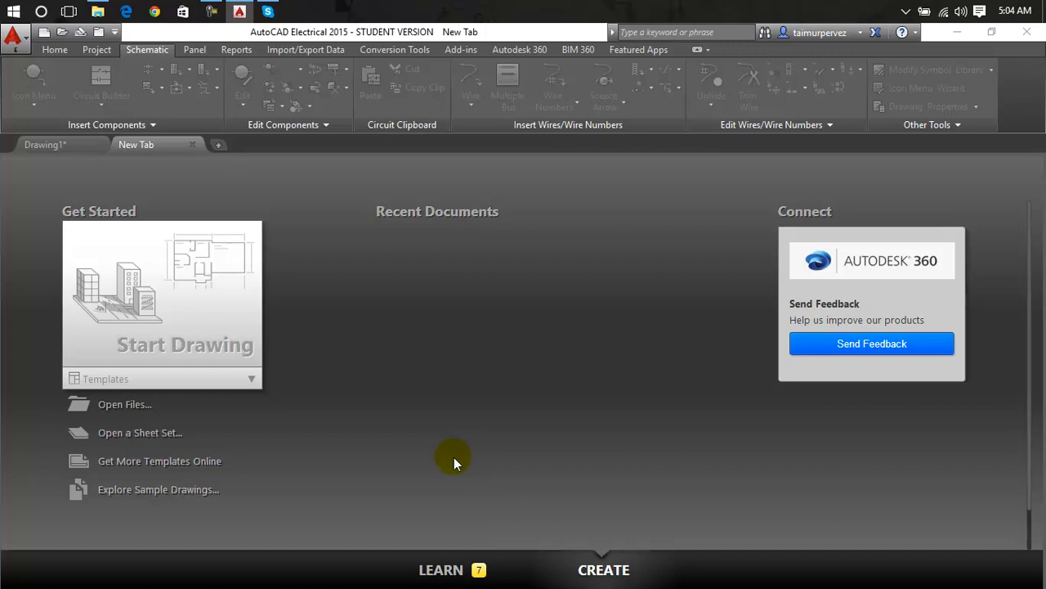
pyautogui.press('super')
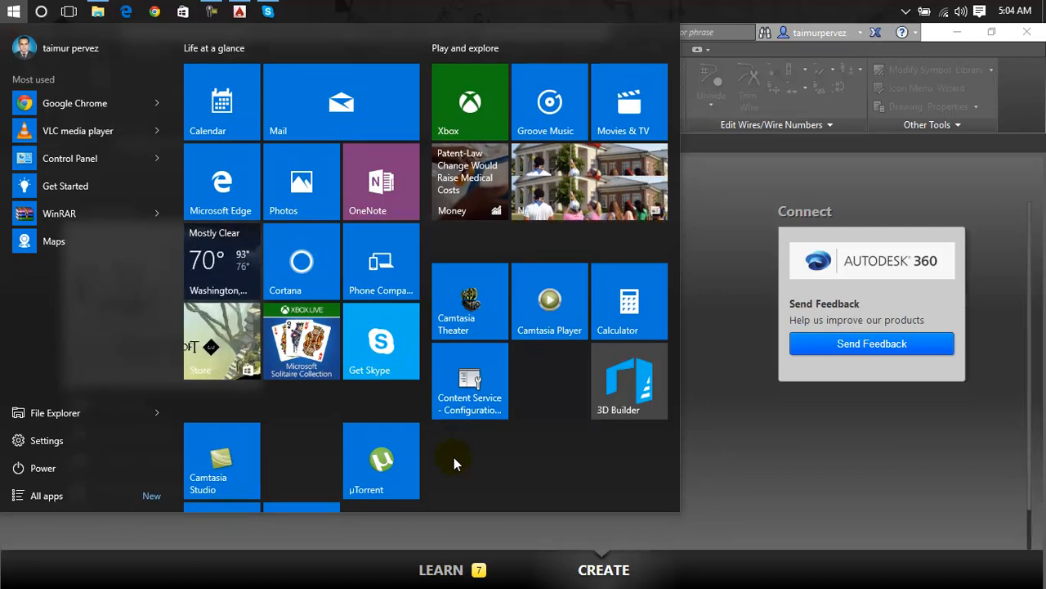
pyautogui.press('super')
pyautogui.write('res')
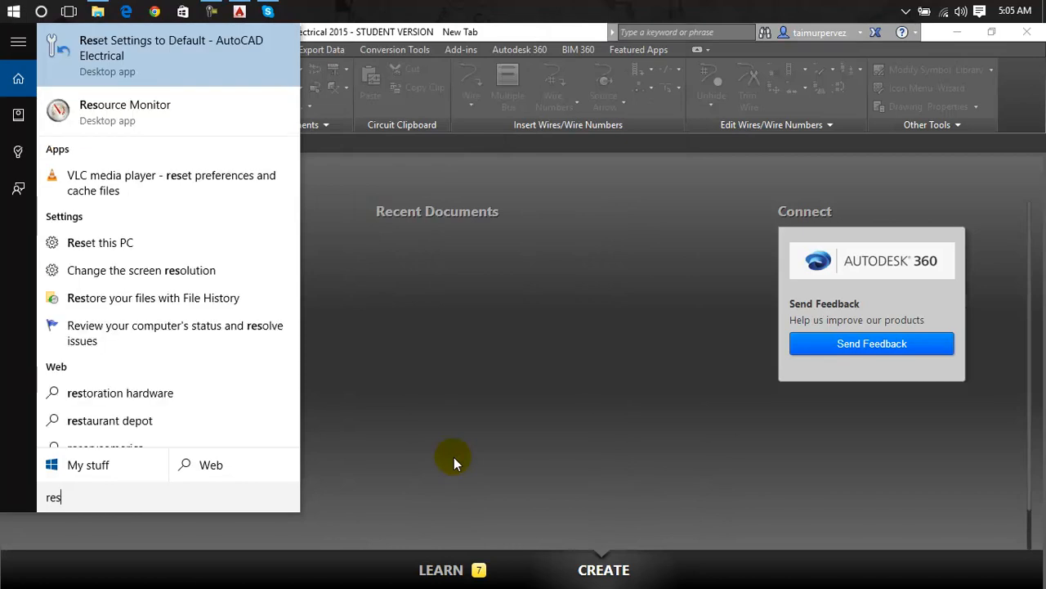
pyautogui.click(166, 72)
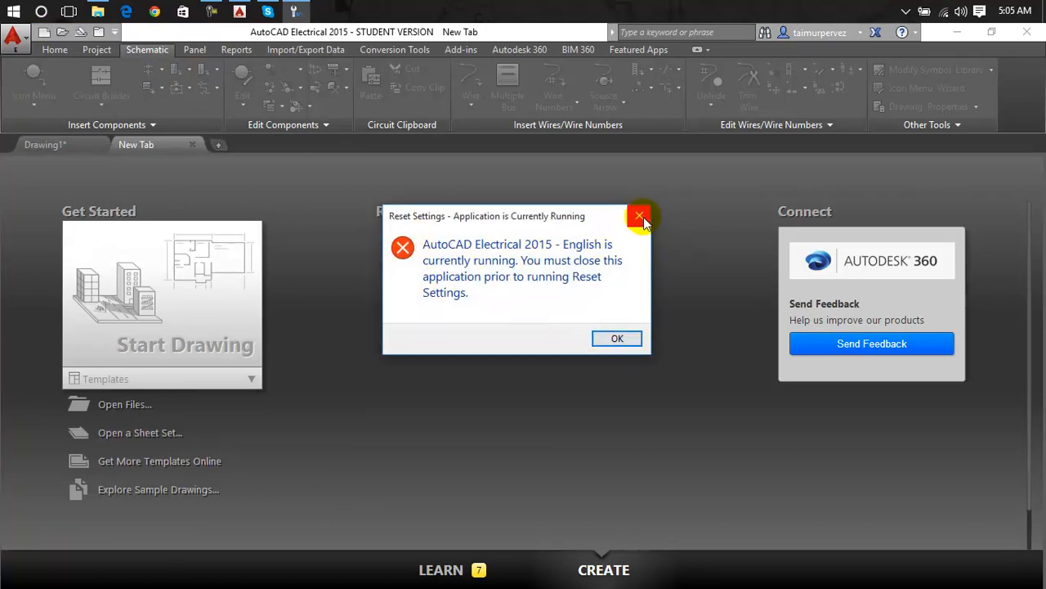
pyautogui.click(640, 217)
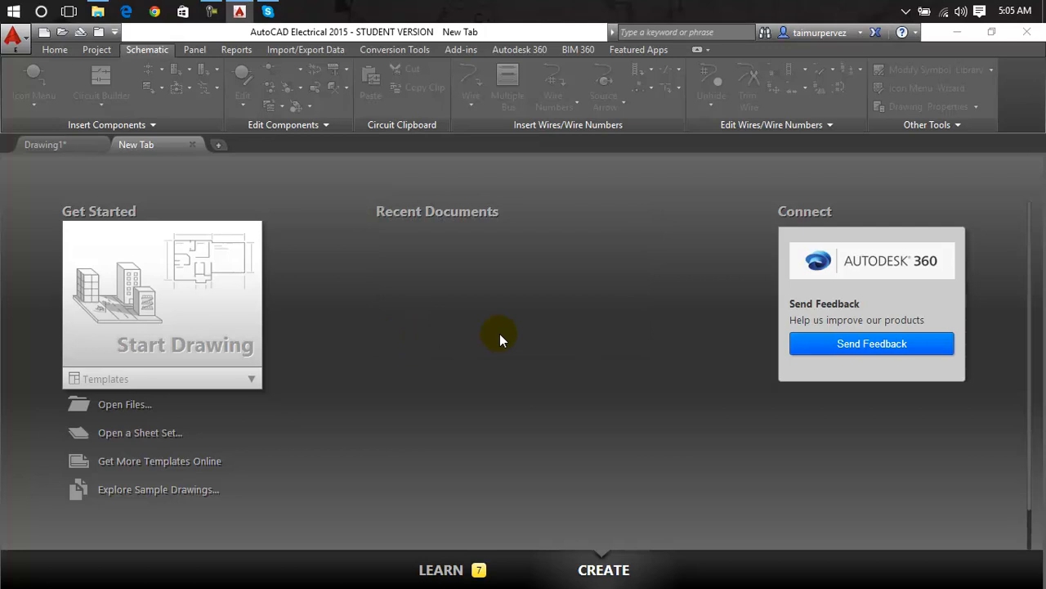
pyautogui.click(47, 152)
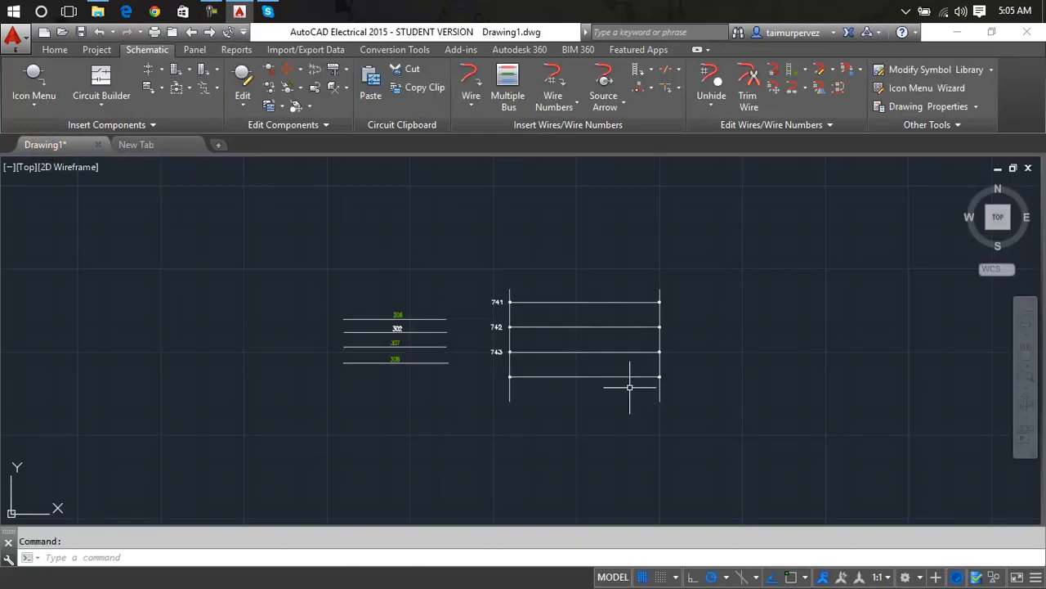
pyautogui.scroll(2, 630, 387)
pyautogui.scroll(4, 630, 387)
pyautogui.moveTo(629, 388); pyautogui.dragTo(600, 440, button='middle')
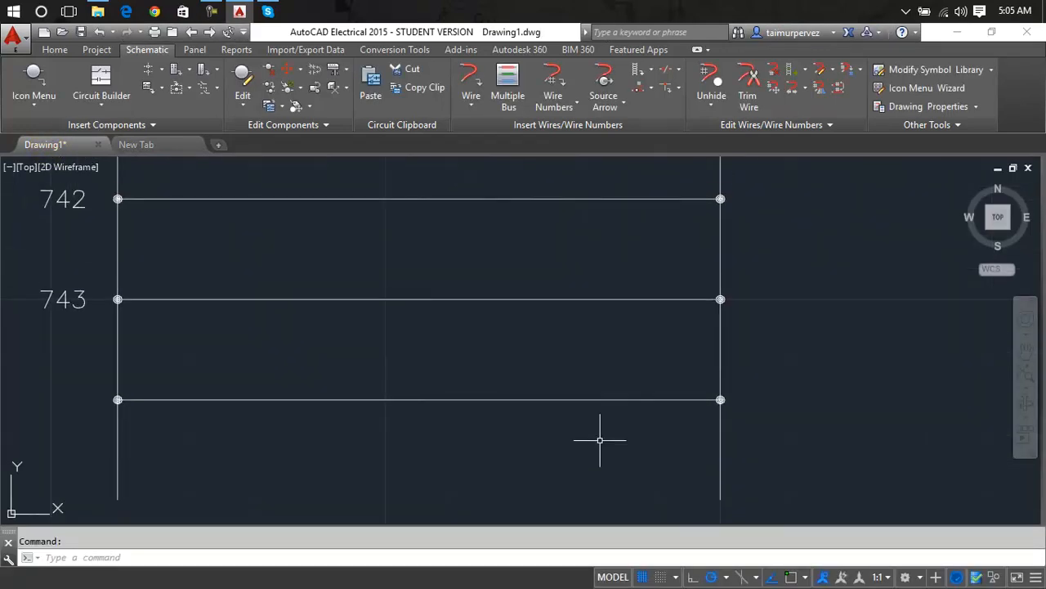
pyautogui.click(768, 376)
pyautogui.click(40, 439)
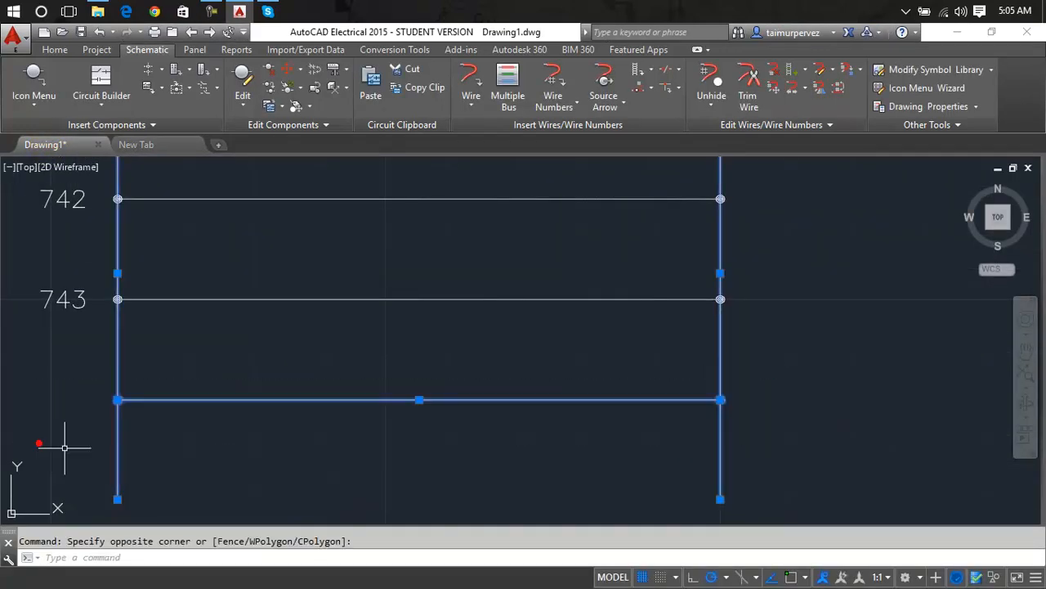
pyautogui.press('Escape')
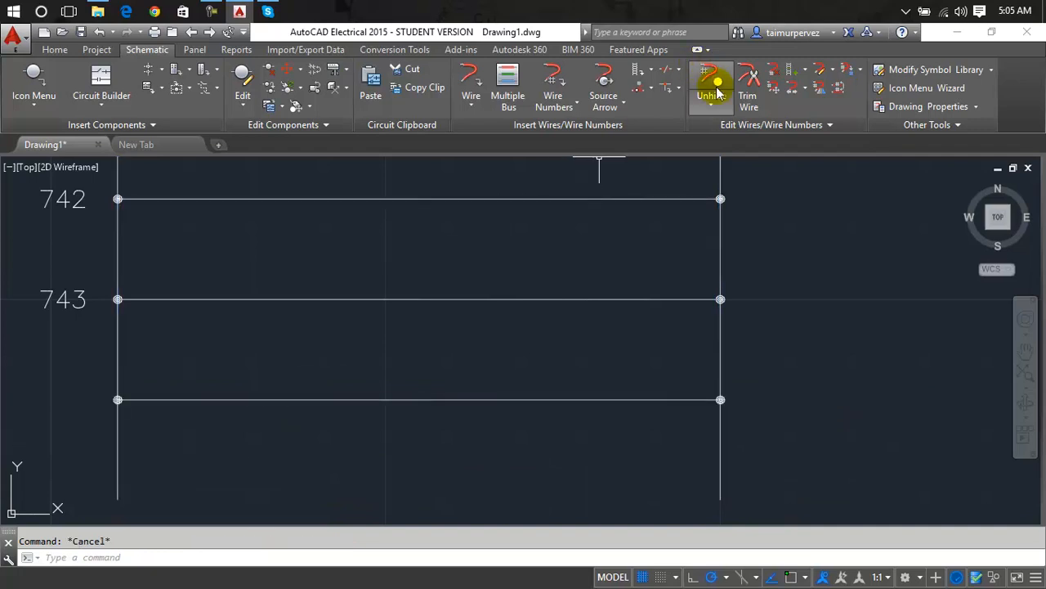
pyautogui.click(651, 72)
pyautogui.click(653, 71)
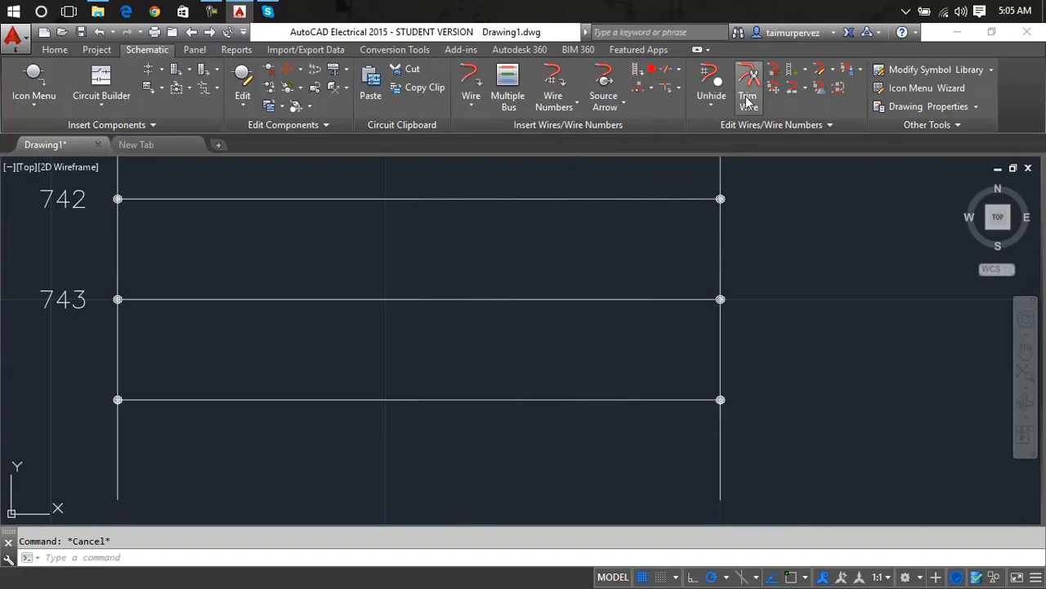
# Examine the ladder's spacing, rung count and reference numbers in Revise Ladder, closing the dialog without changes.
pyautogui.click(804, 72)
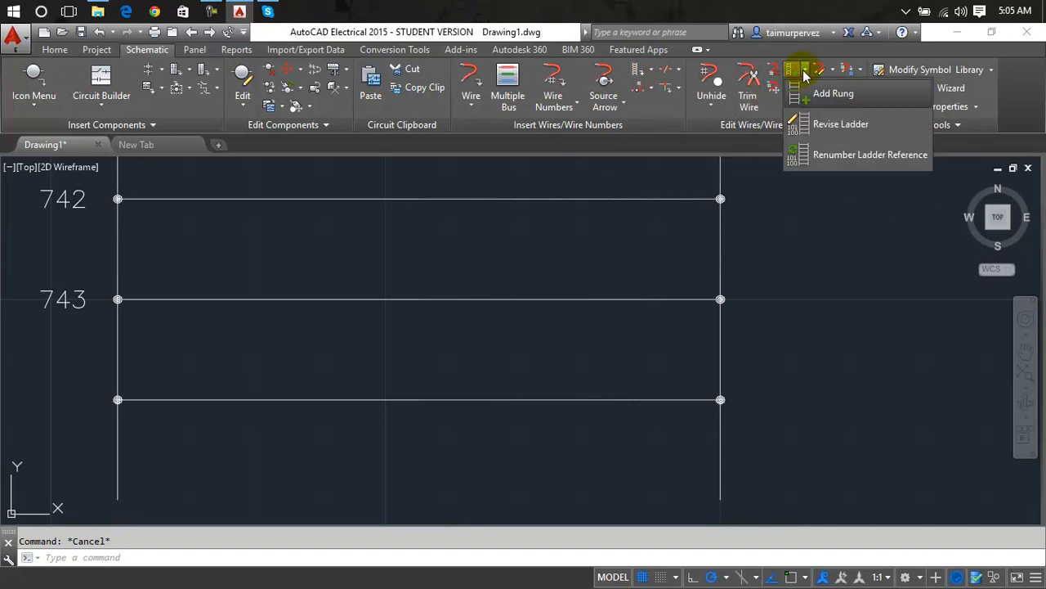
pyautogui.click(832, 127)
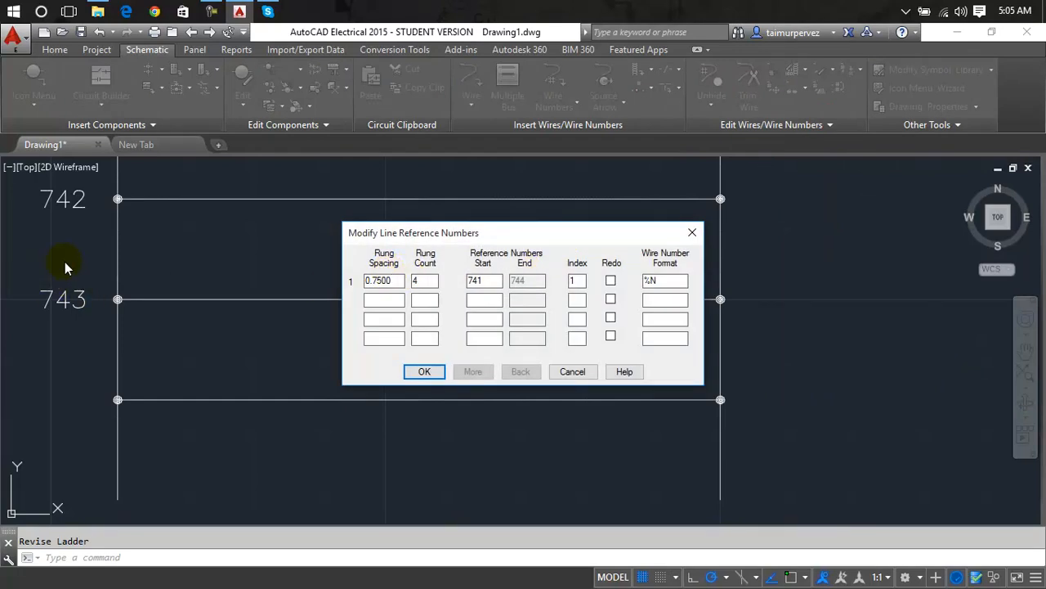
pyautogui.click(692, 232)
pyautogui.scroll(-4, 773, 400)
pyautogui.scroll(2, 495, 264)
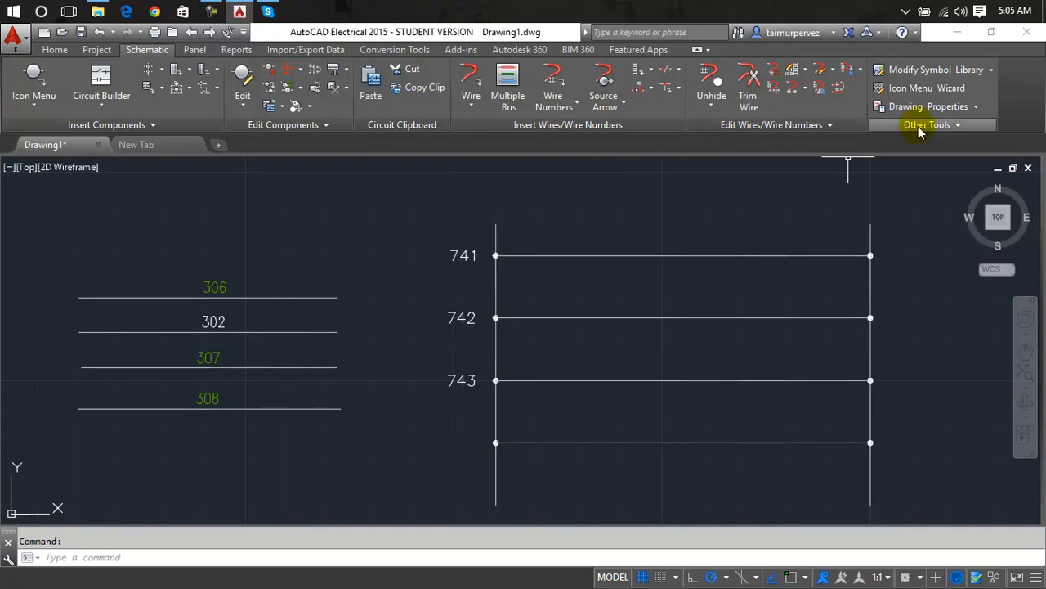
# Revise the ladder so that its line reference numbers start at 300.
pyautogui.click(803, 70)
pyautogui.click(817, 128)
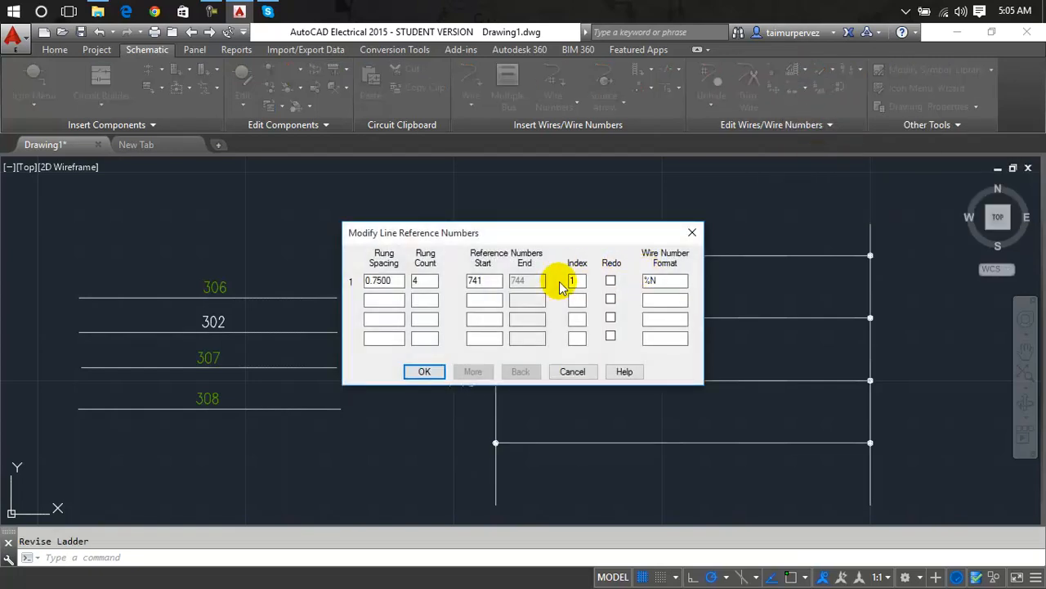
pyautogui.doubleClick(482, 281)
pyautogui.moveTo(502, 231); pyautogui.dragTo(790, 222)
pyautogui.write('300')
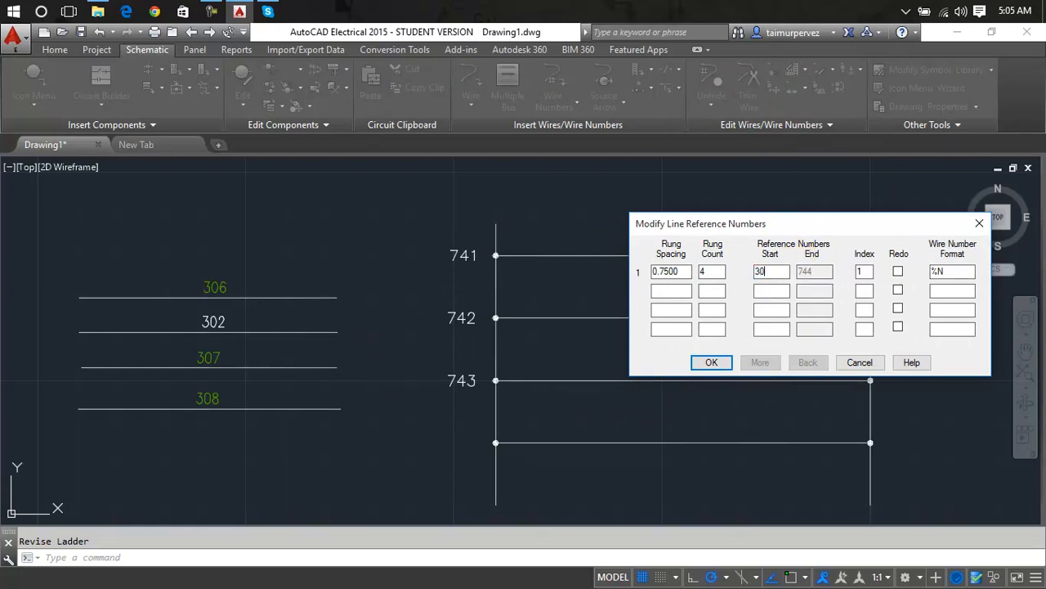
pyautogui.click(721, 367)
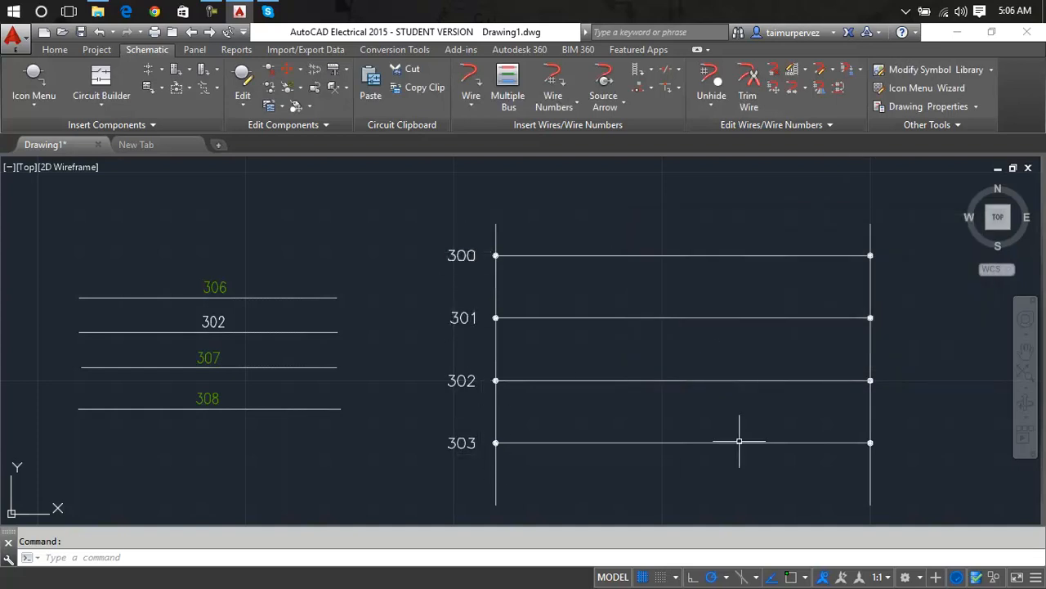
# Start Renumber Ladder Reference and set the first drawing's first line reference number to 300.
pyautogui.click(806, 71)
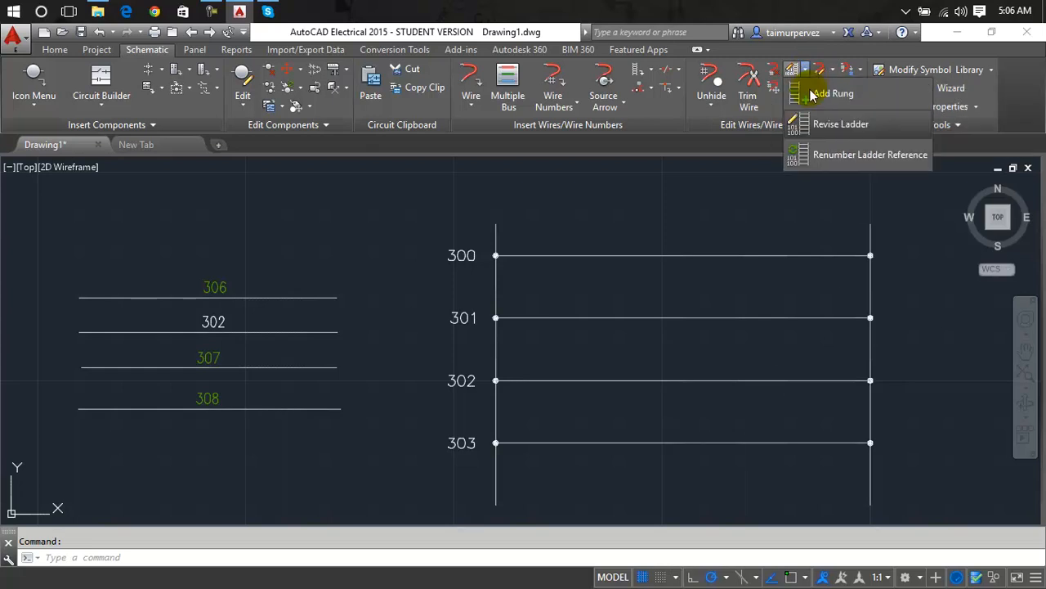
pyautogui.click(837, 163)
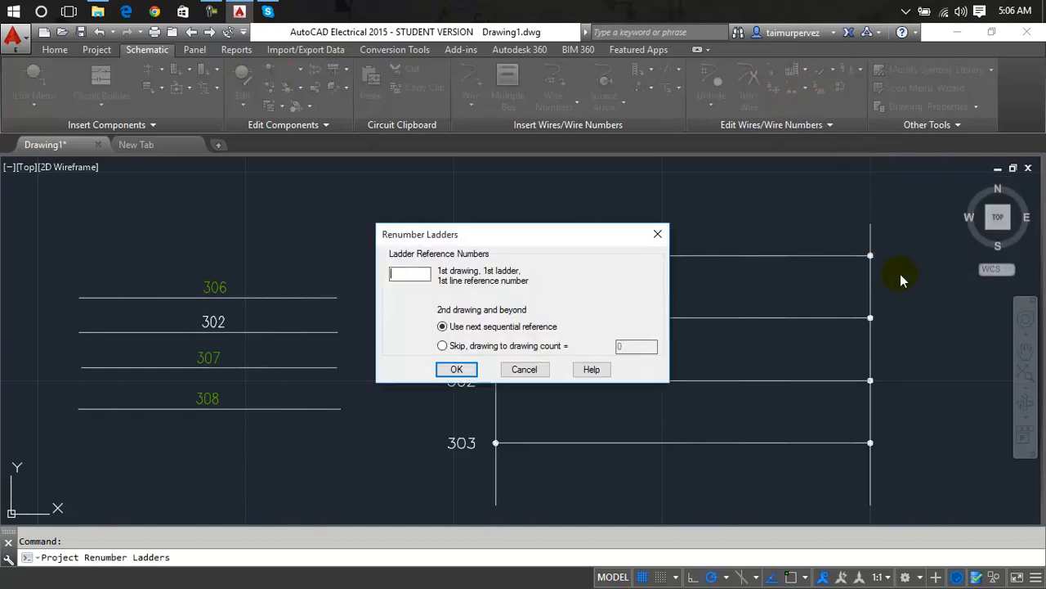
pyautogui.moveTo(430, 237); pyautogui.dragTo(658, 222)
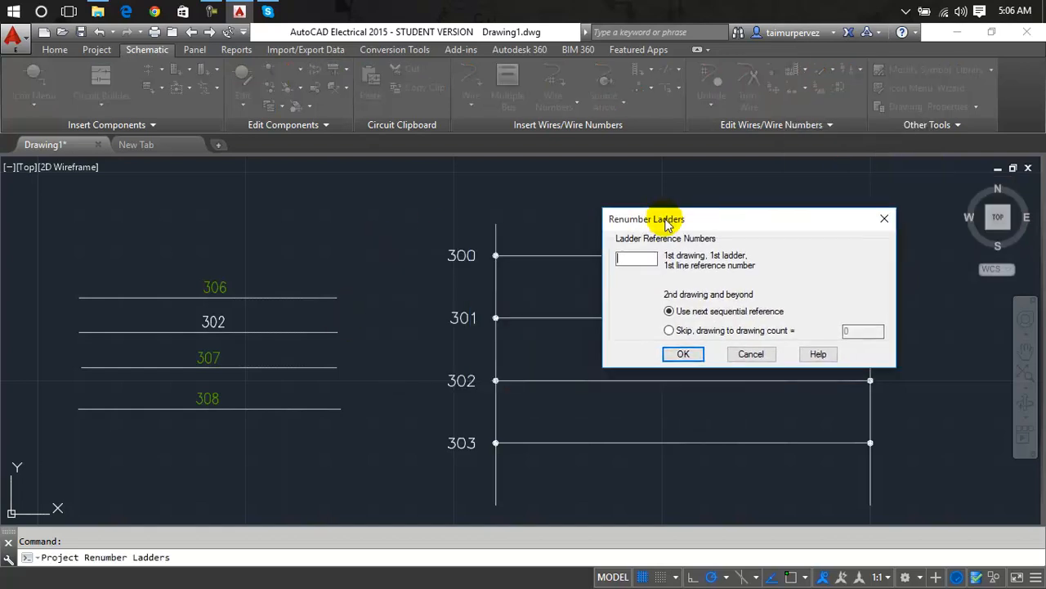
pyautogui.click(628, 257)
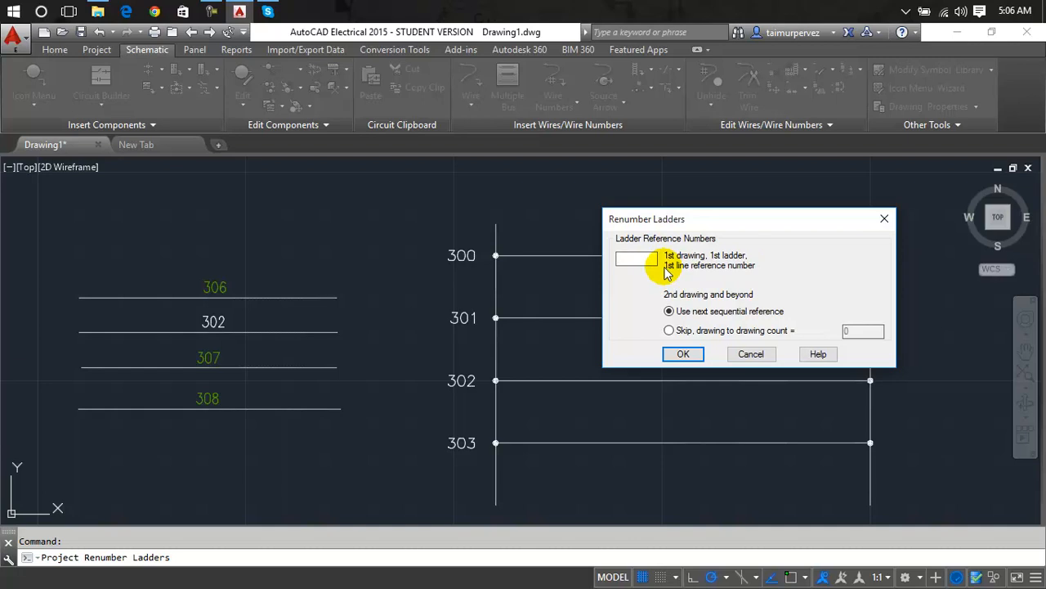
pyautogui.write('300')
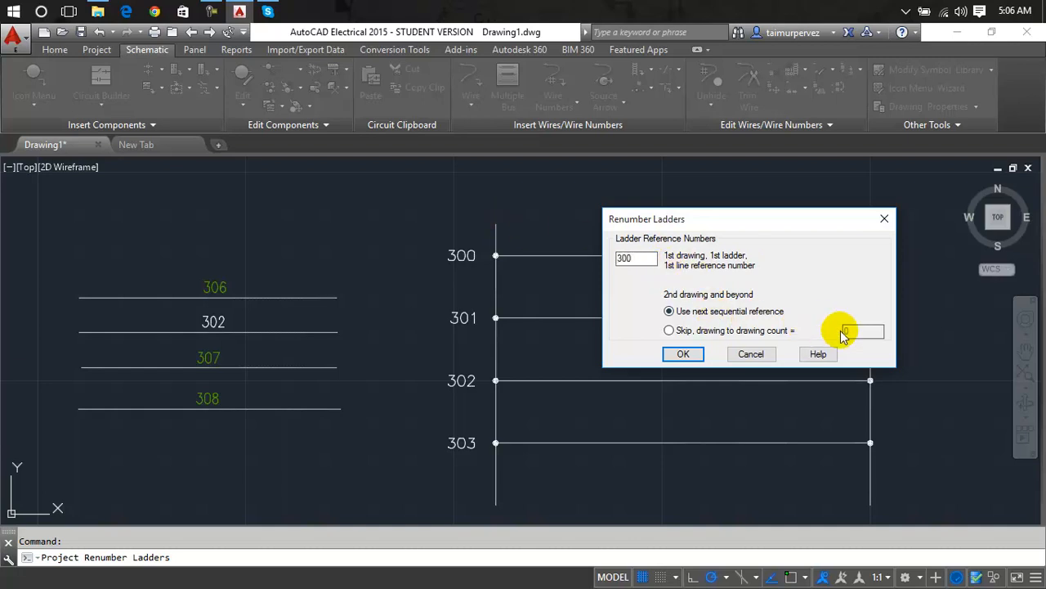
# Try the skip drawing-to-drawing count option, restore Use next sequential reference, proceed to the project drawing selection and cancel it.
pyautogui.click(744, 330)
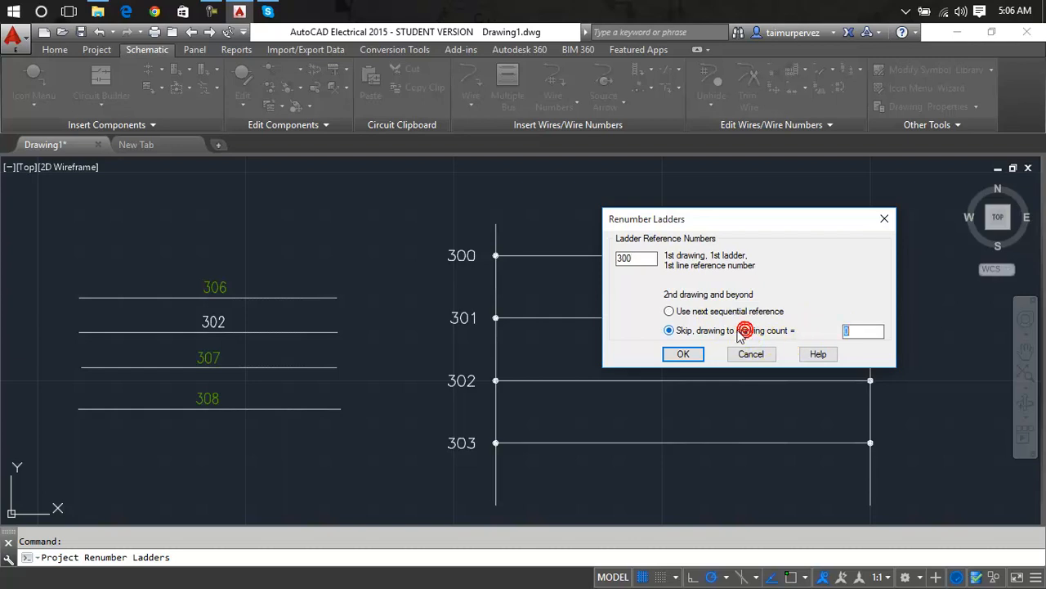
pyautogui.click(852, 331)
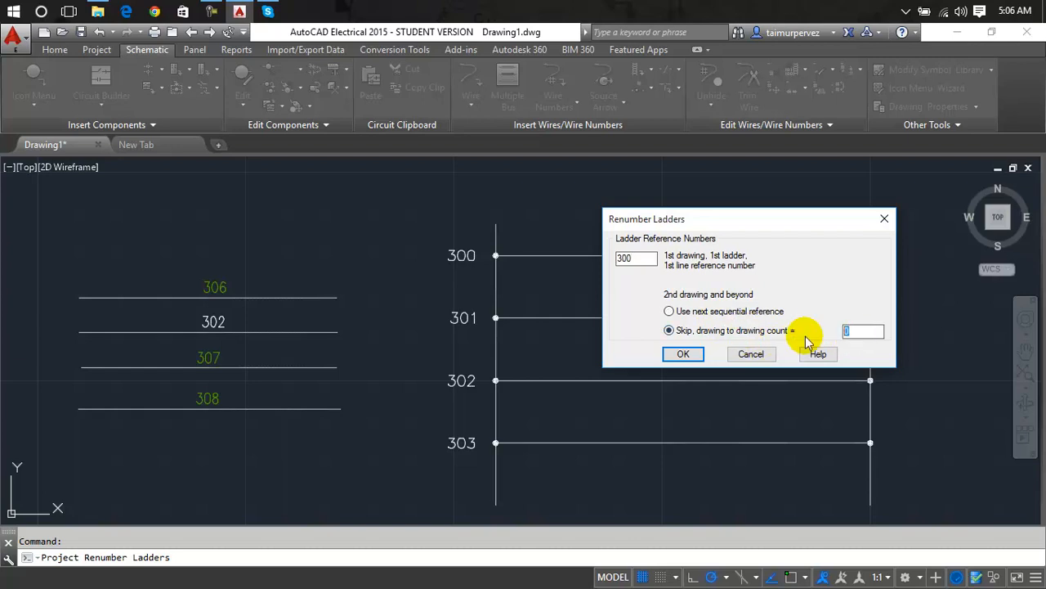
pyautogui.click(727, 311)
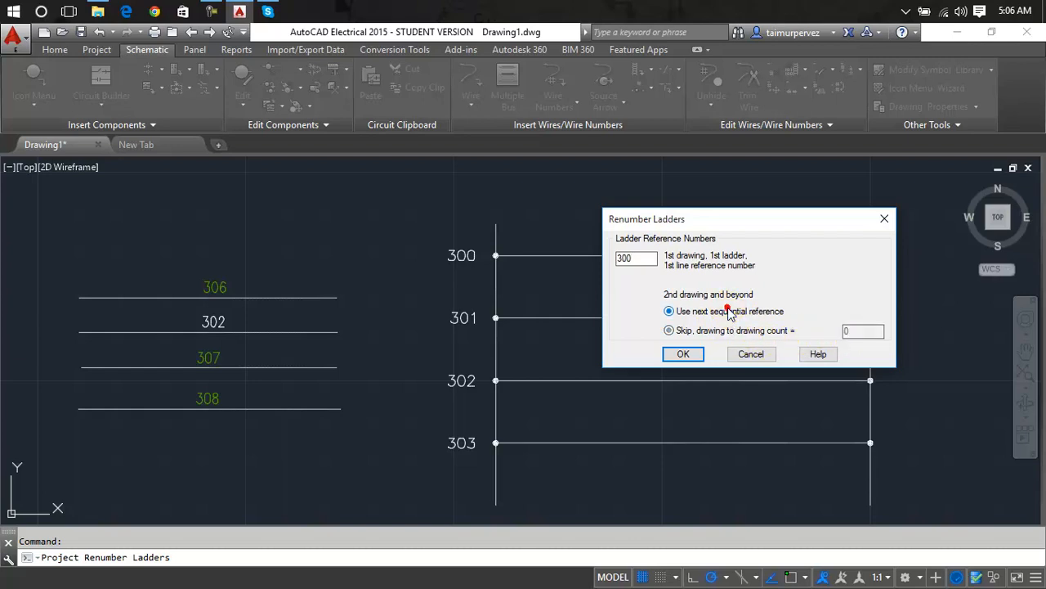
pyautogui.click(684, 354)
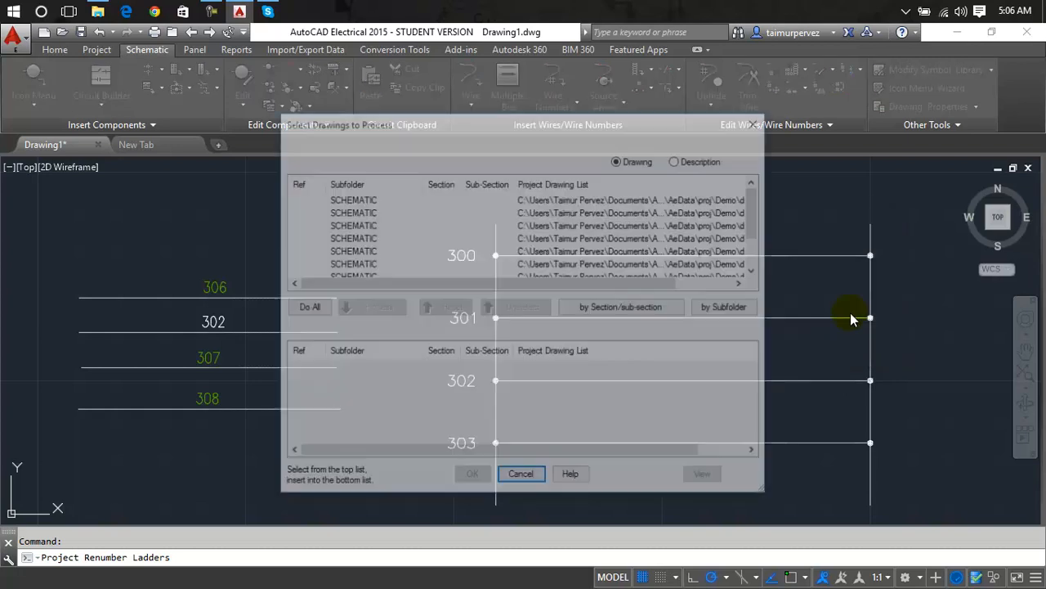
pyautogui.click(757, 122)
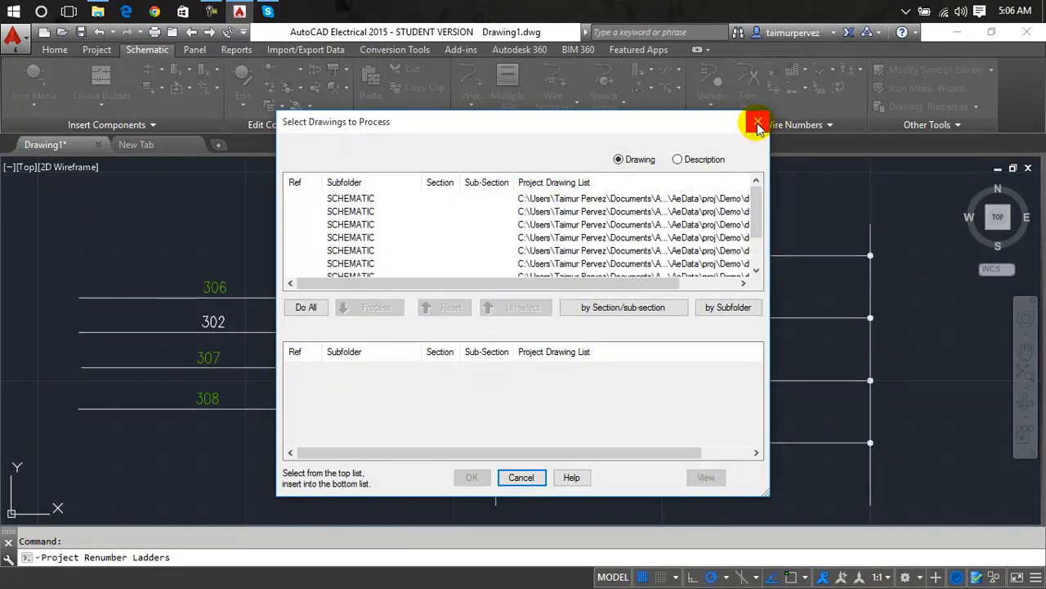
# Erase the four numbered wires and the whole ladder, leaving the drawing empty.
pyautogui.moveTo(827, 256); pyautogui.dragTo(731, 191, button='middle')
pyautogui.scroll(-3, 723, 245)
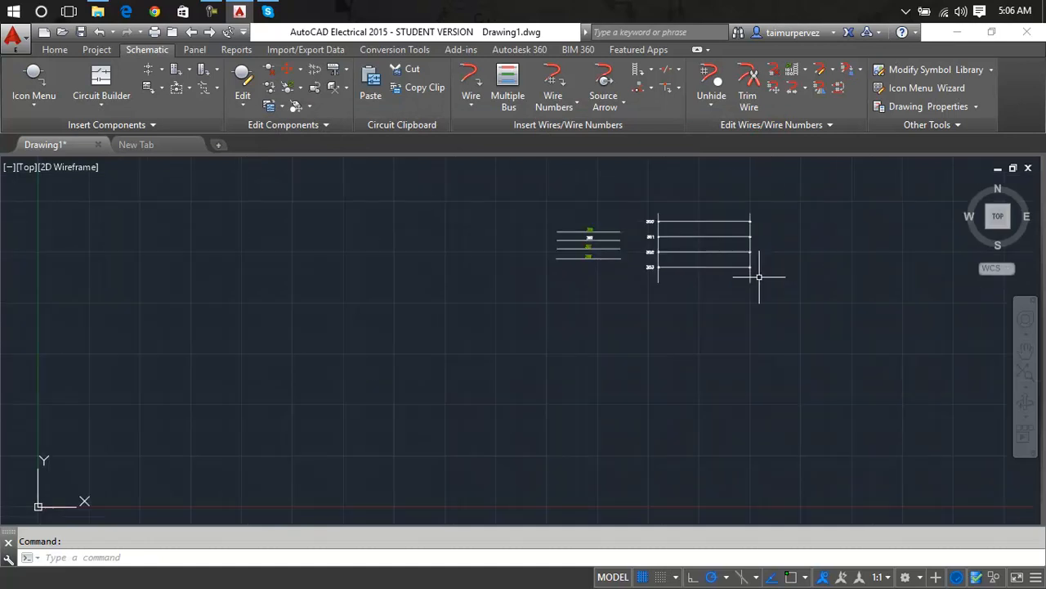
pyautogui.click(848, 189)
pyautogui.click(489, 326)
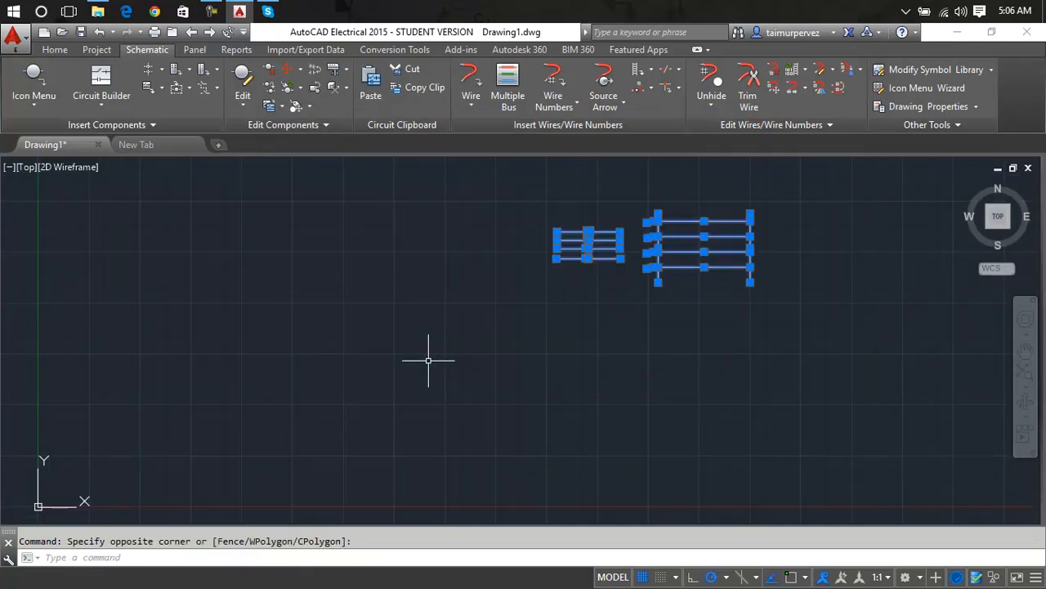
pyautogui.press('Delete')
pyautogui.scroll(2, 684, 259)
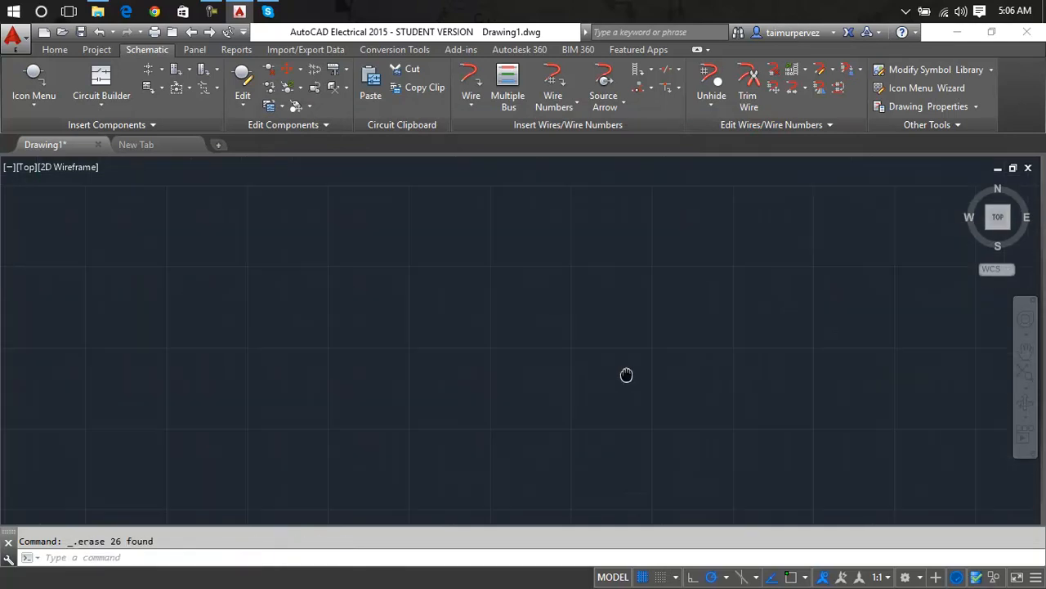